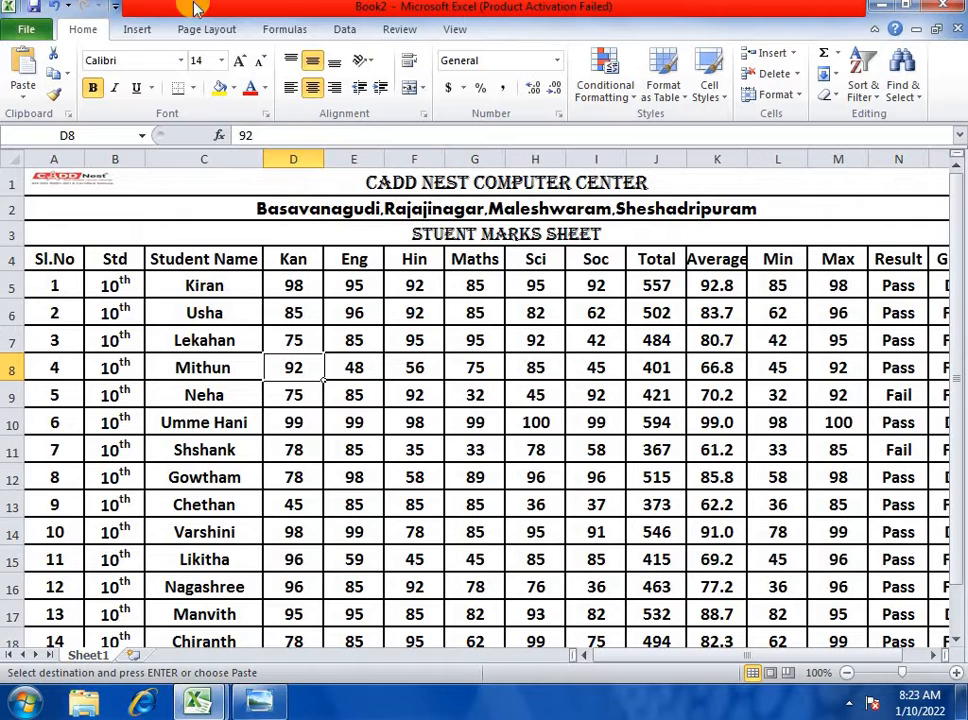
- Zoom Sheet1 out to 85% and widen the Average column until its heading fits
click(341, 33)
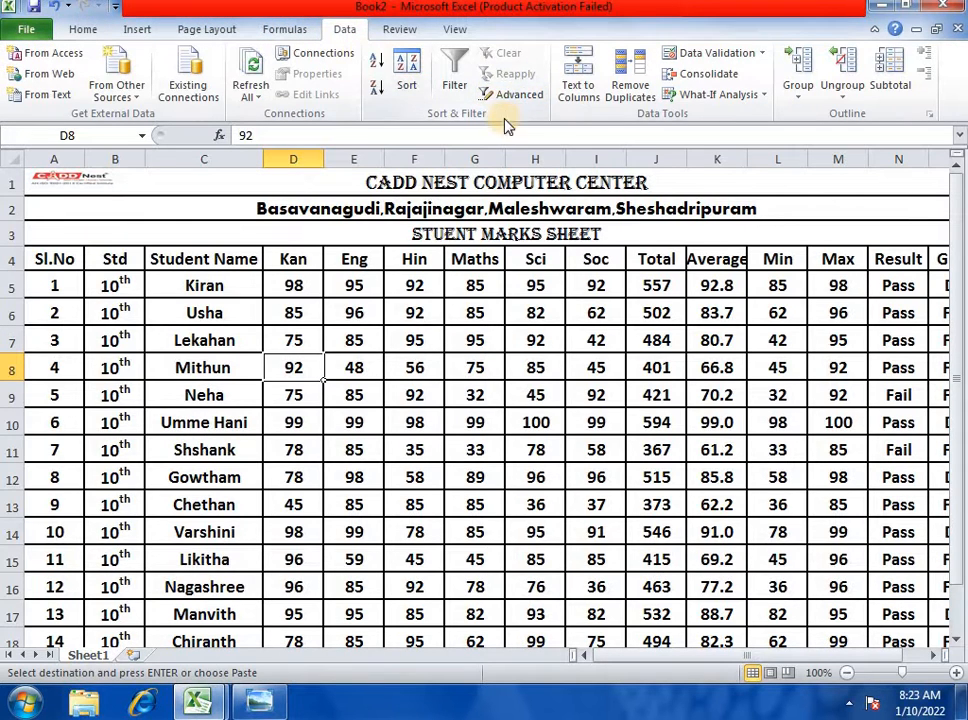
scroll(490, 447, down, 1)
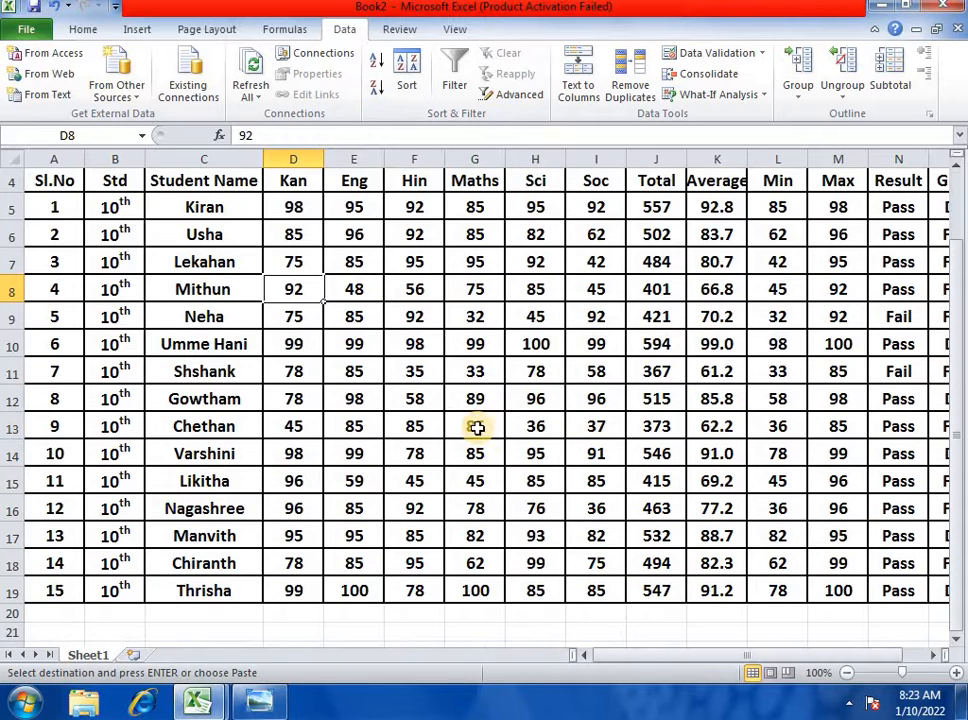
scroll(456, 425, up, 1)
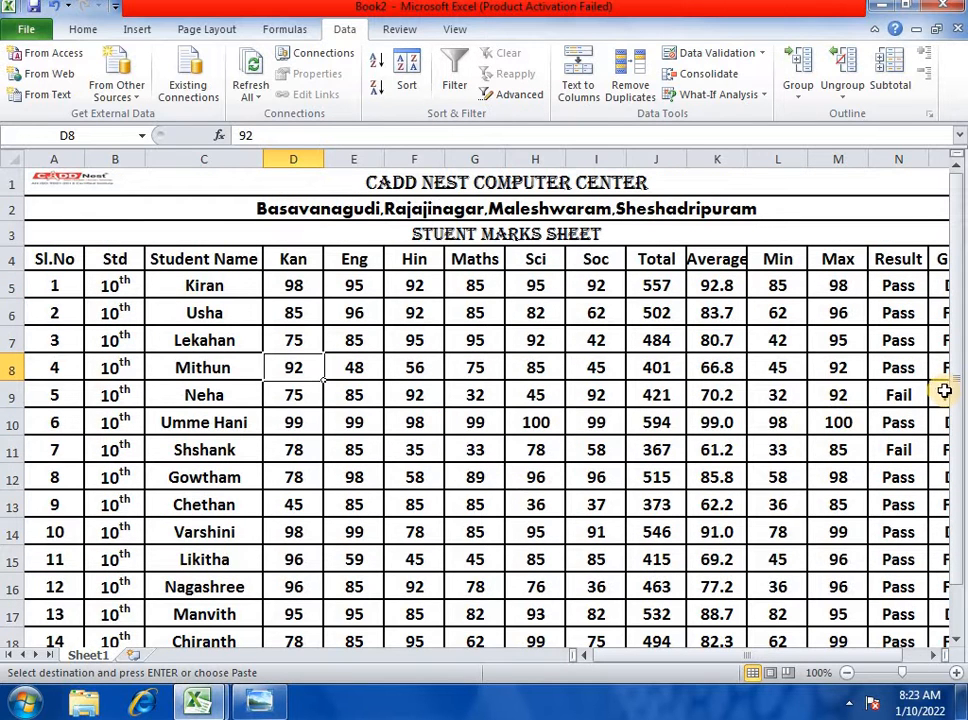
scroll(836, 391, down, 1)
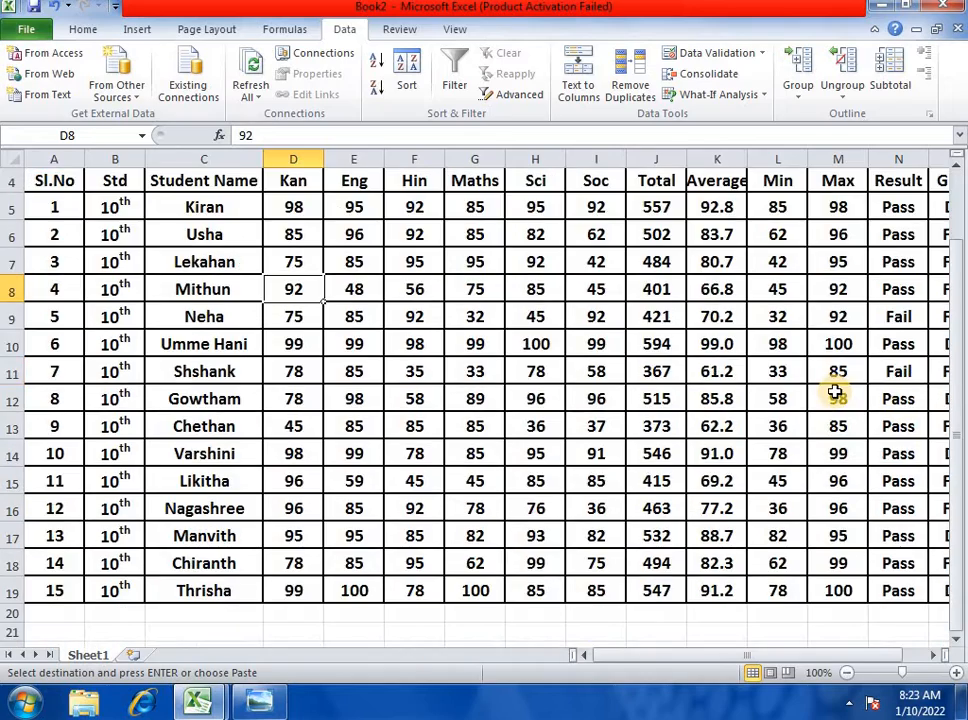
ctrl+scroll(835, 390, down, 2)
ctrl+scroll(601, 337, up, 3)
ctrl+scroll(607, 337, down, 2)
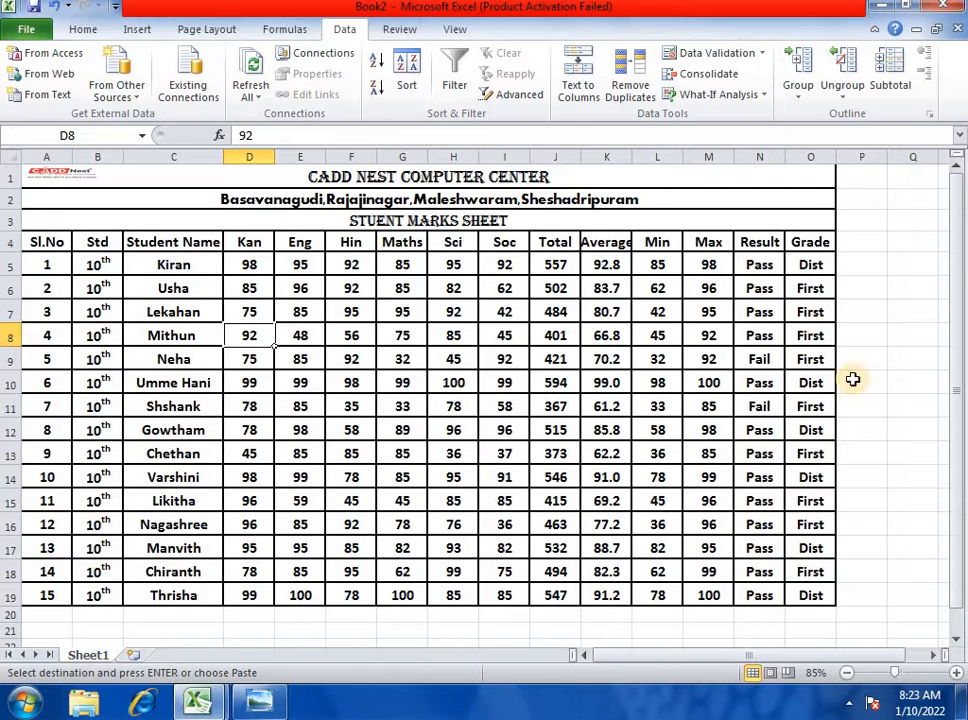
drag(633, 157, 645, 157)
click(634, 358)
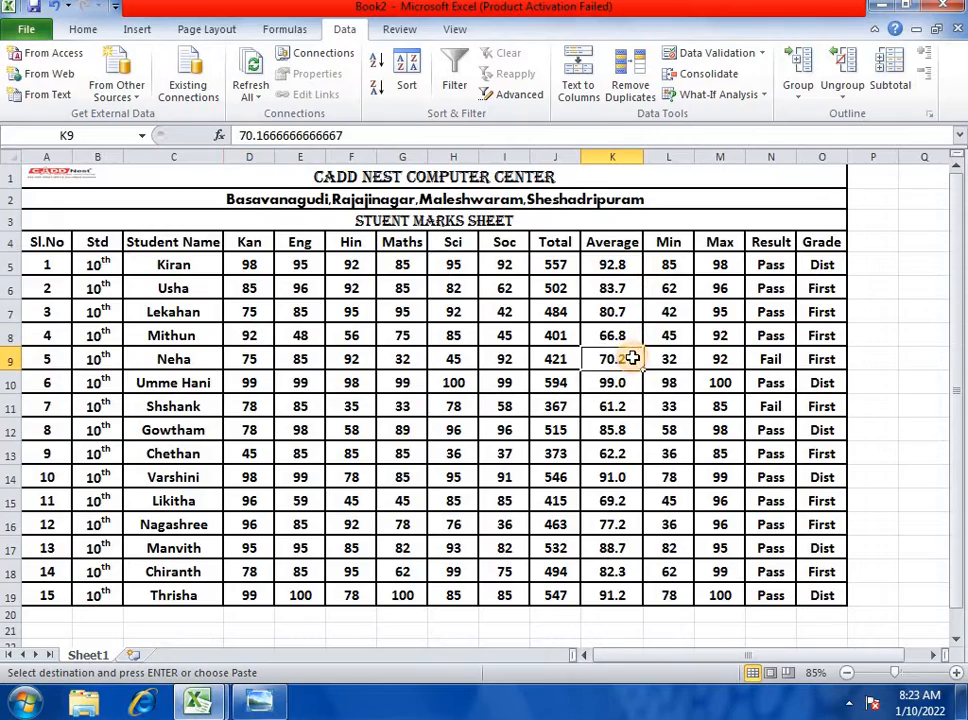
- Copy the marks table's header row A4:O4 and paste it at A1 of a new worksheet
scroll(432, 352, down, 2)
scroll(352, 324, up, 4)
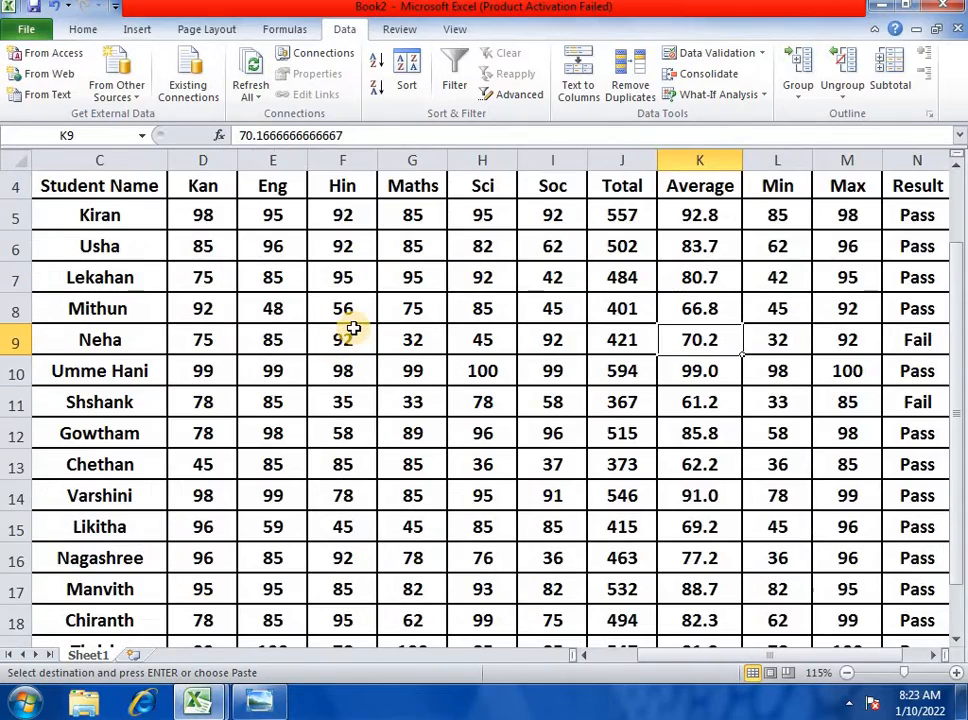
scroll(352, 328, down, 1)
scroll(356, 342, down, 2)
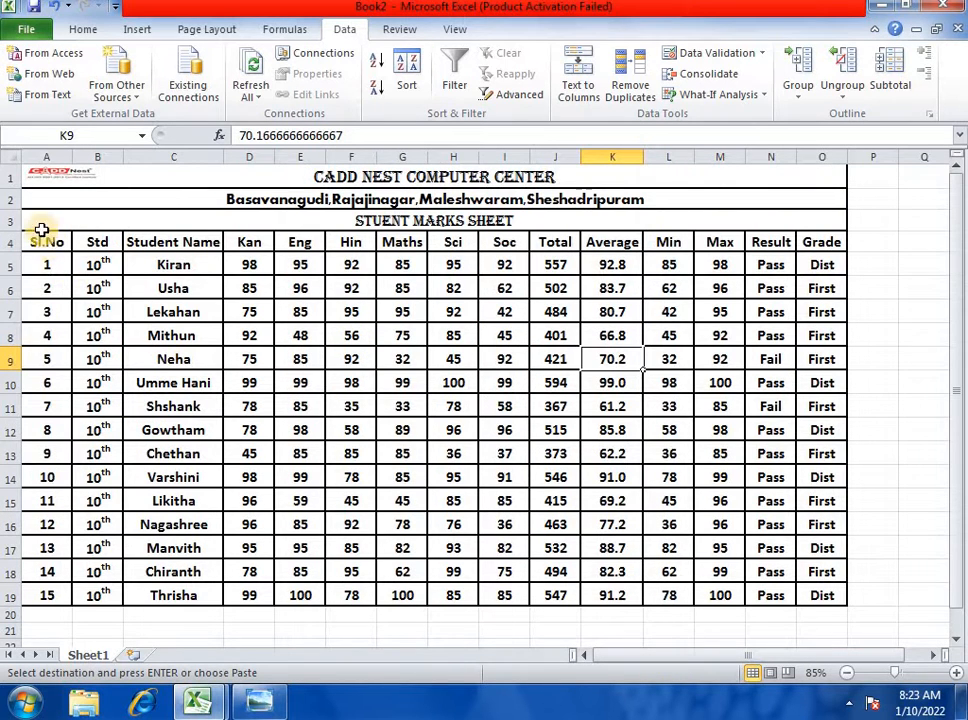
drag(45, 242, 847, 252)
key(ctrl+c)
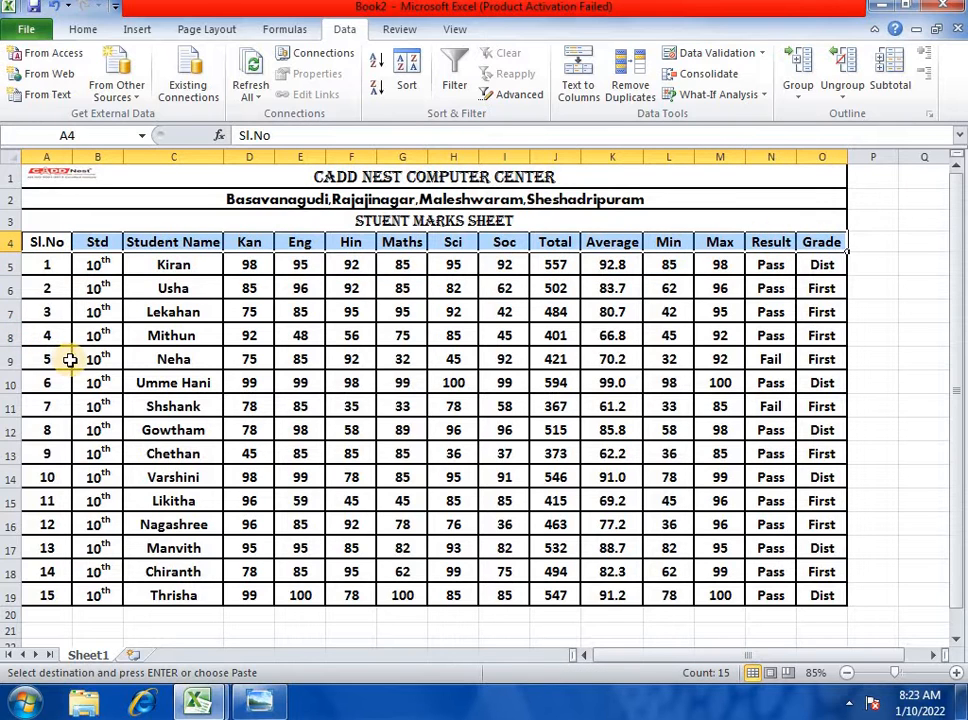
click(136, 655)
key(ctrl+v)
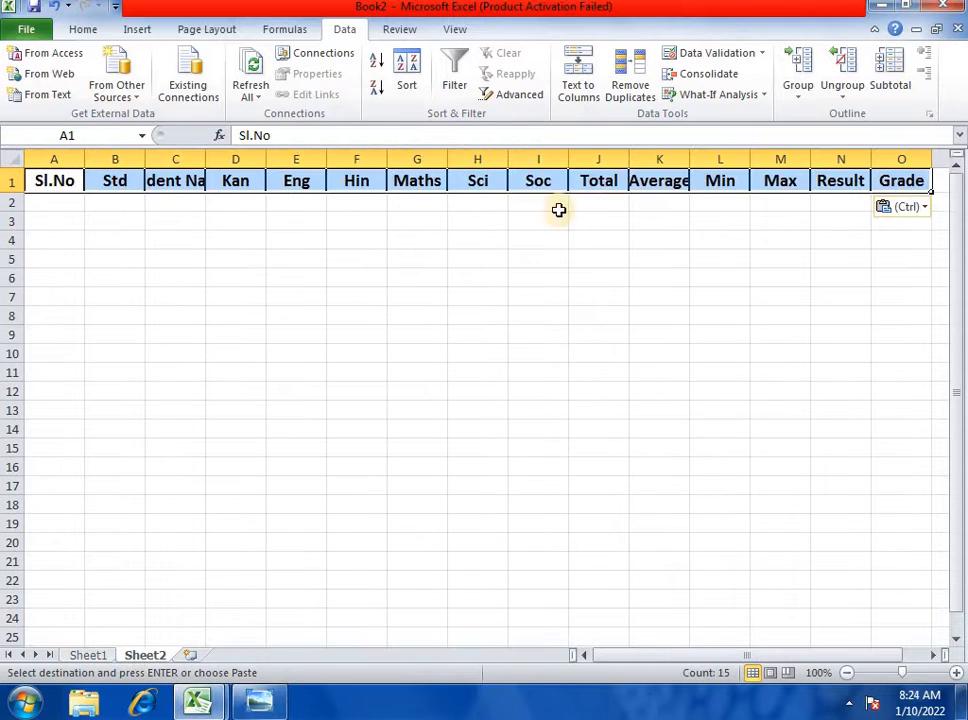
- On Sheet2, widen the Average column to 11.00 and enter Pass under the Result heading in N2
click(672, 240)
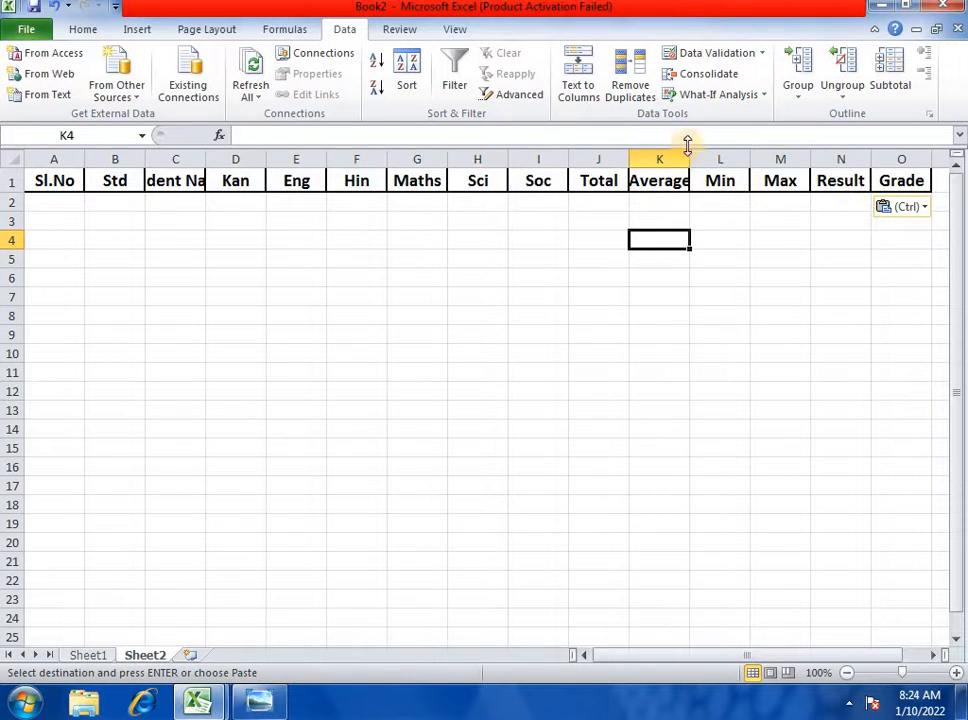
drag(689, 157, 706, 157)
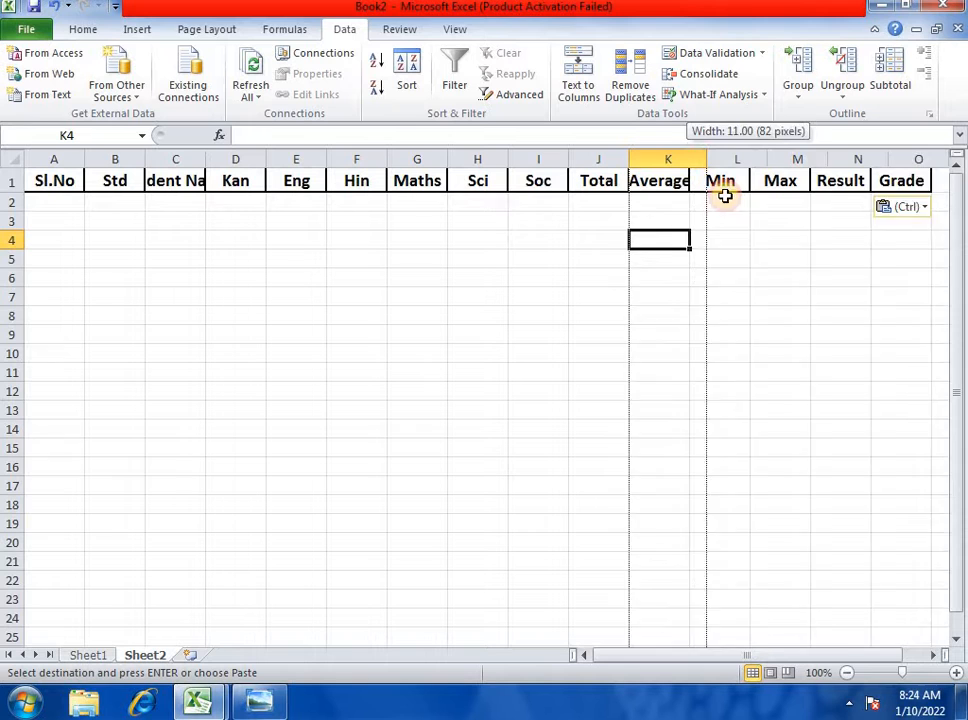
click(843, 201)
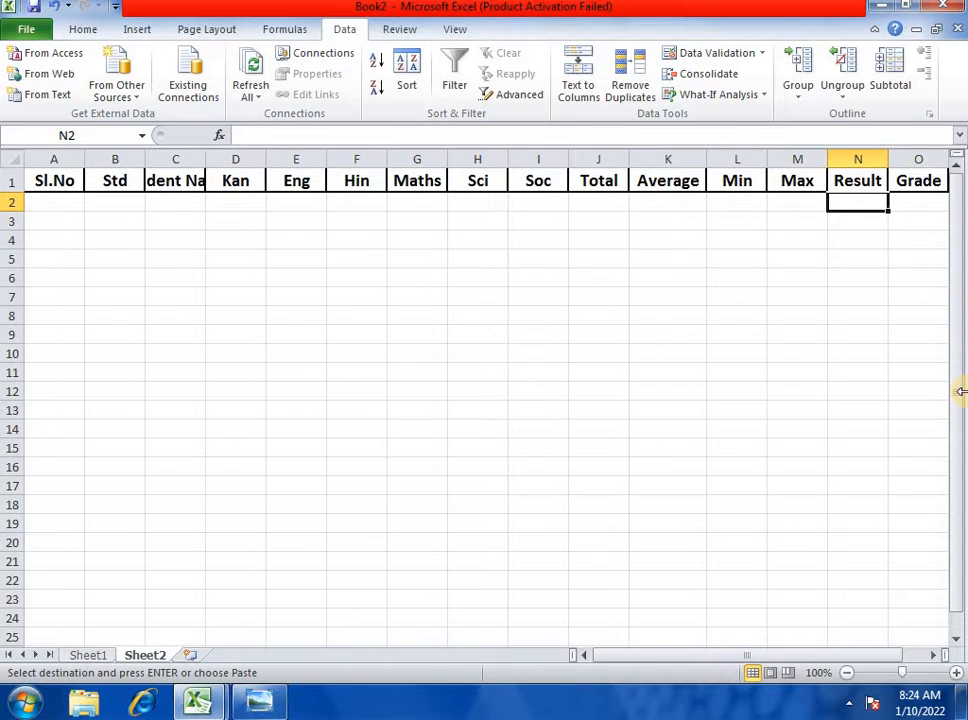
text(Pass)
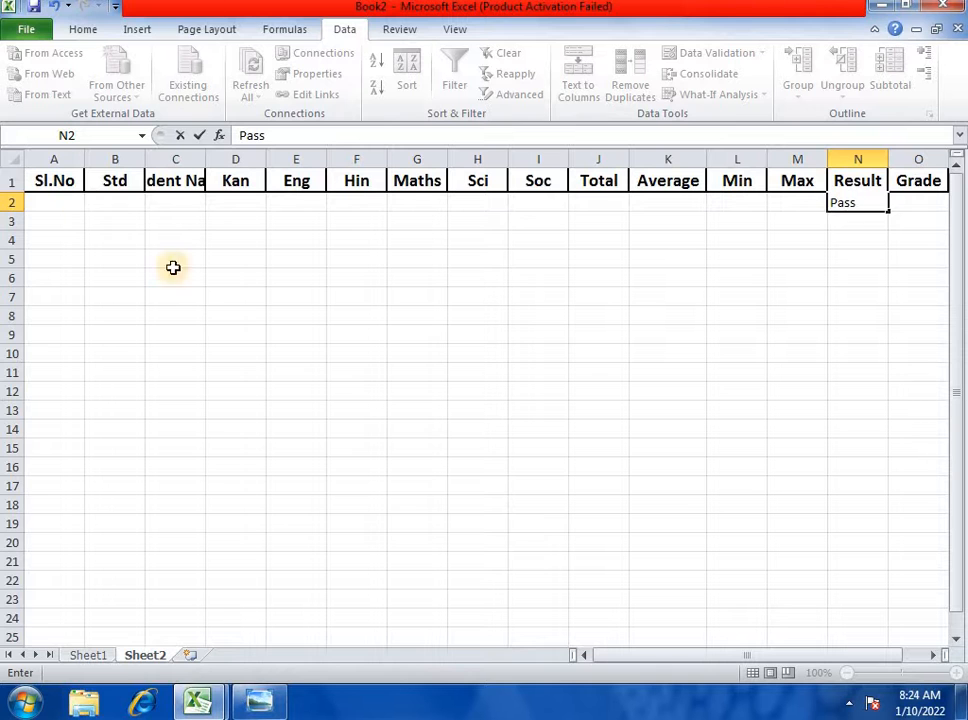
click(236, 279)
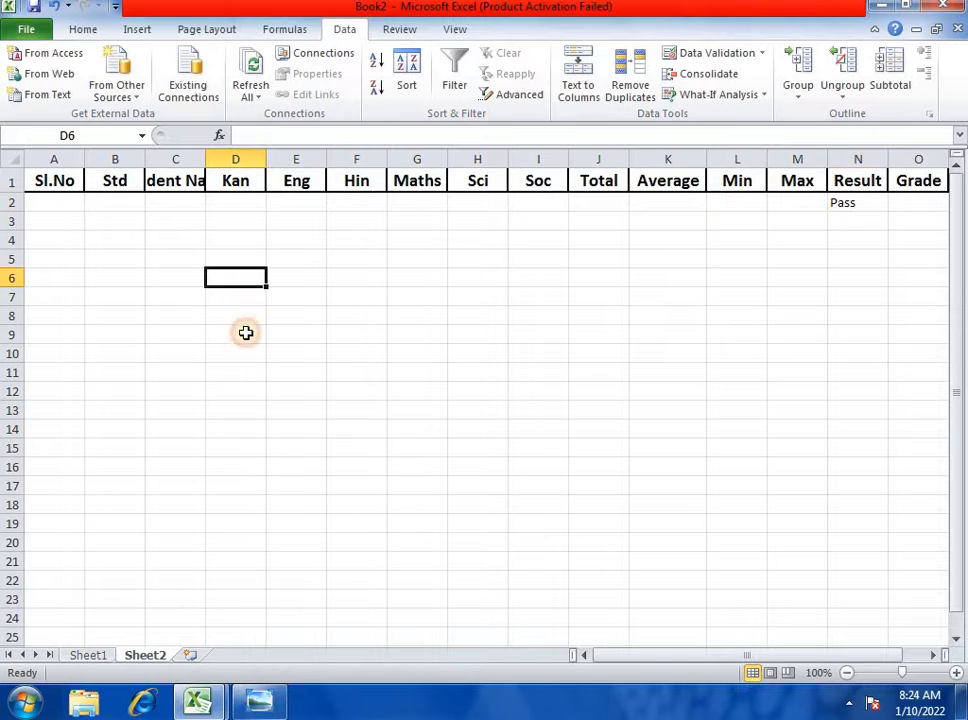
- Try an in-place Advanced Filter on Sheet1's marks table A4:O19 without a criteria range
click(88, 655)
click(249, 406)
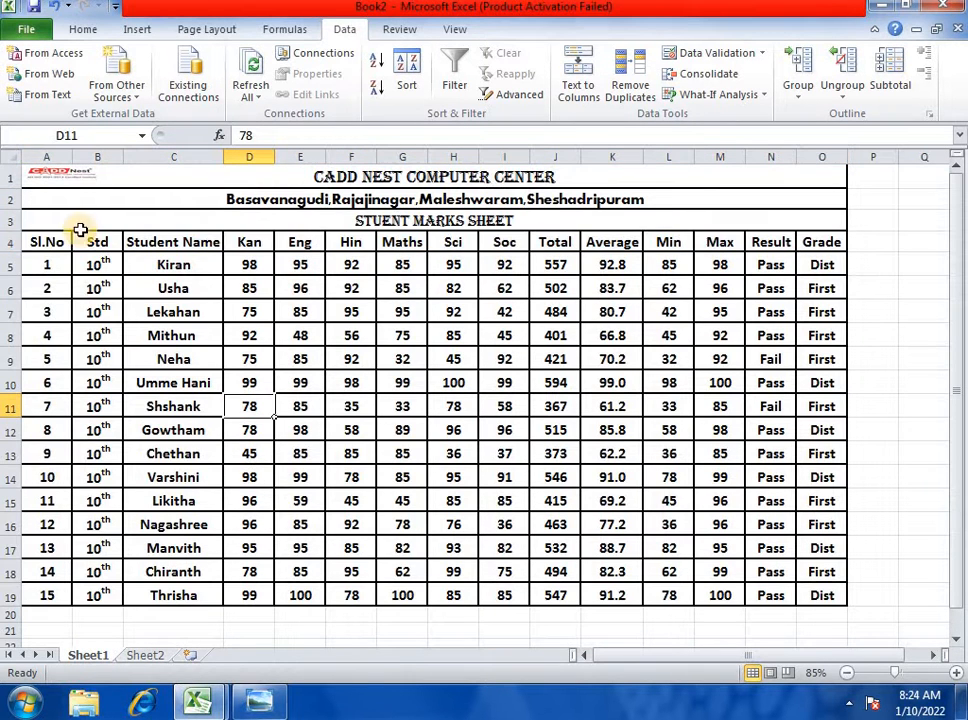
drag(30, 242, 820, 596)
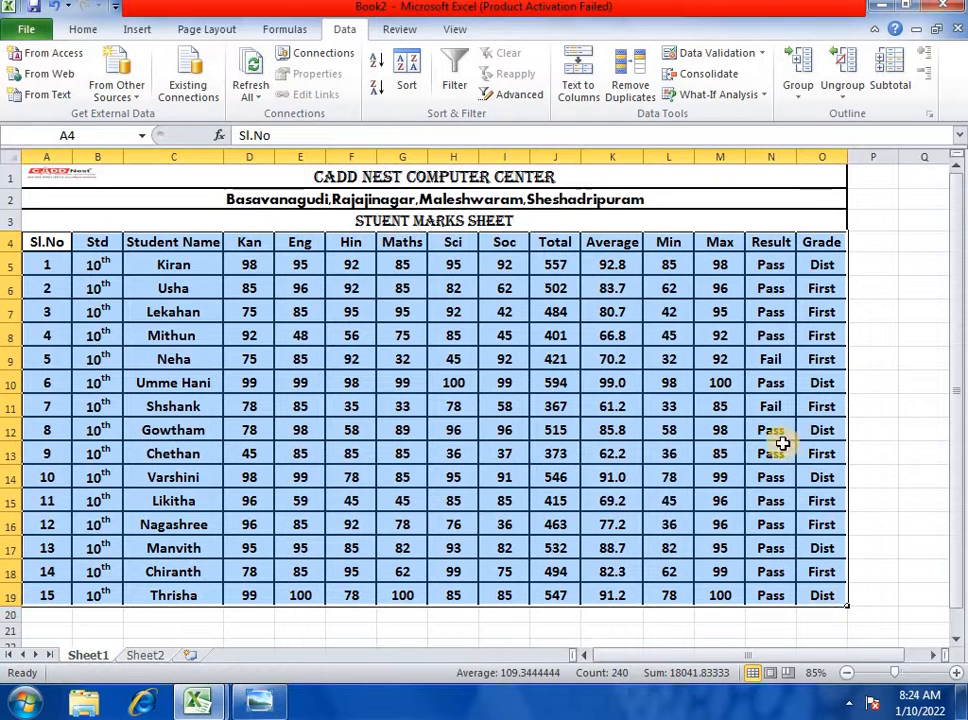
click(522, 96)
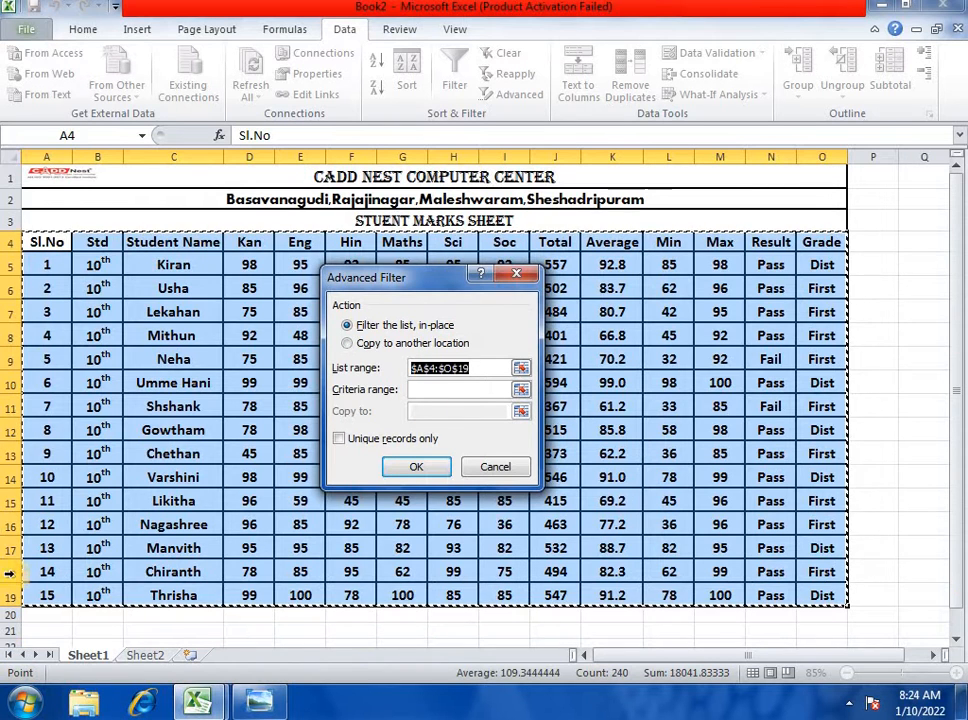
click(418, 468)
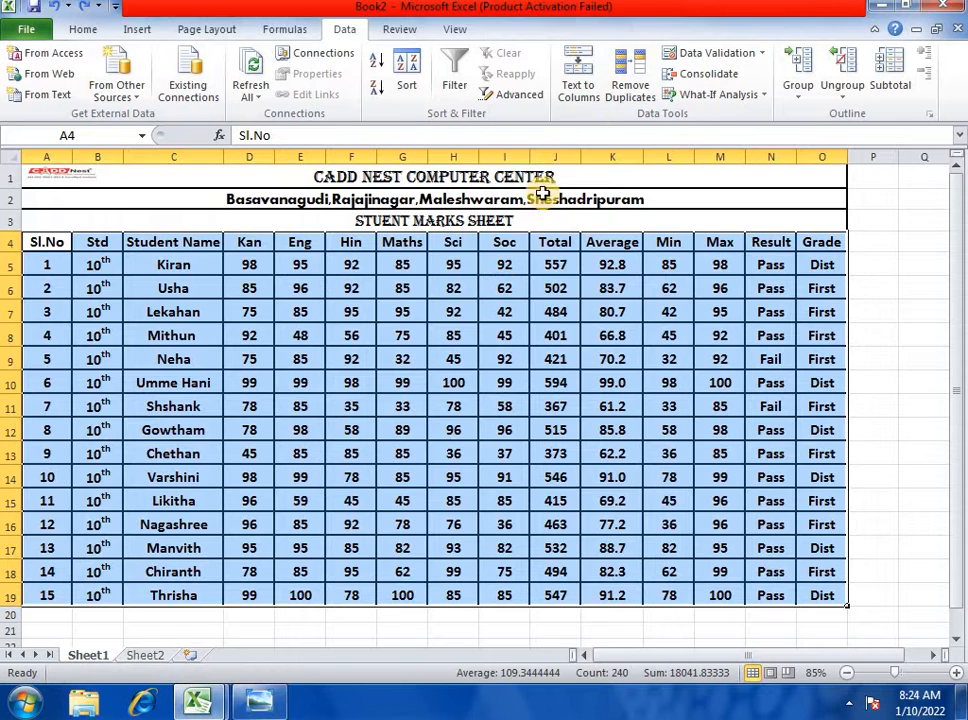
click(504, 359)
- Set up an Advanced Filter on Sheet1's A4:O19 that copies to another location, with criteria range Sheet2!$A$1:$O$2
drag(48, 243, 804, 585)
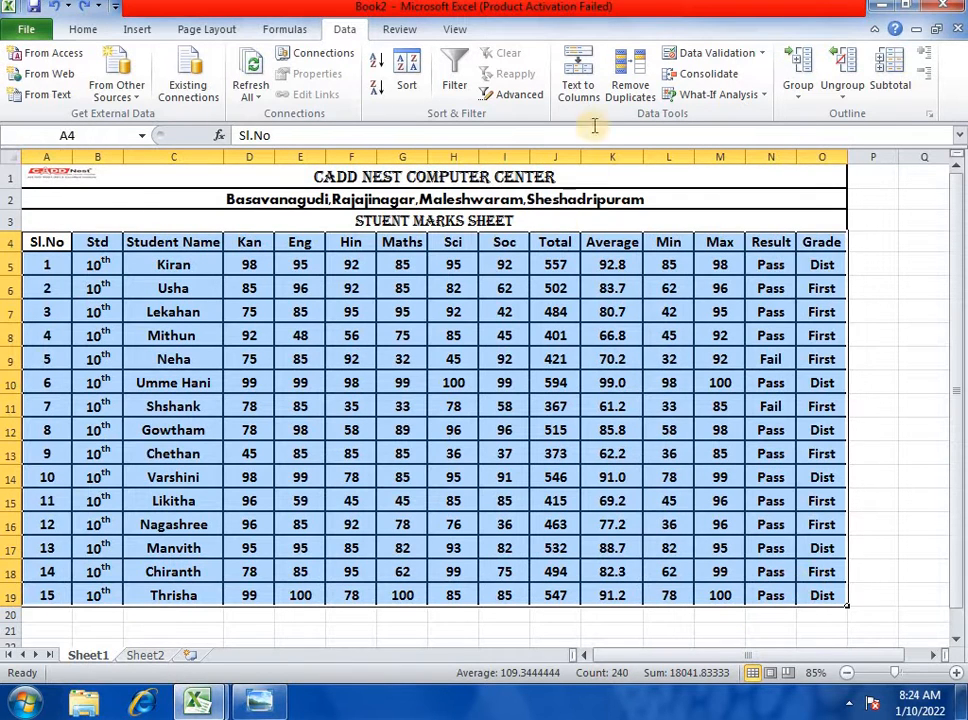
click(522, 95)
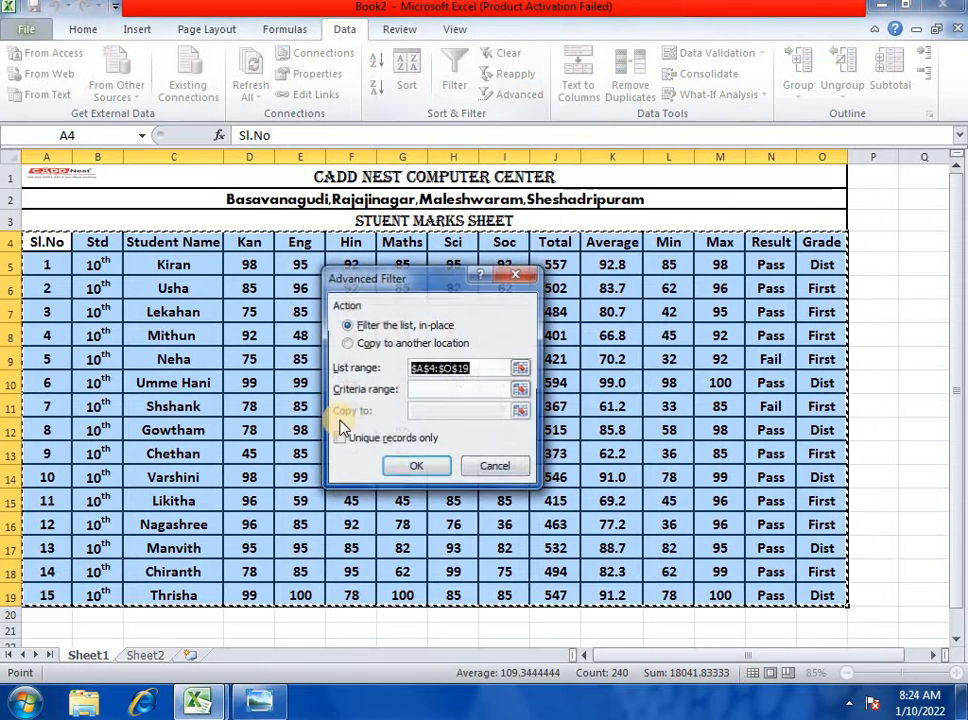
click(346, 326)
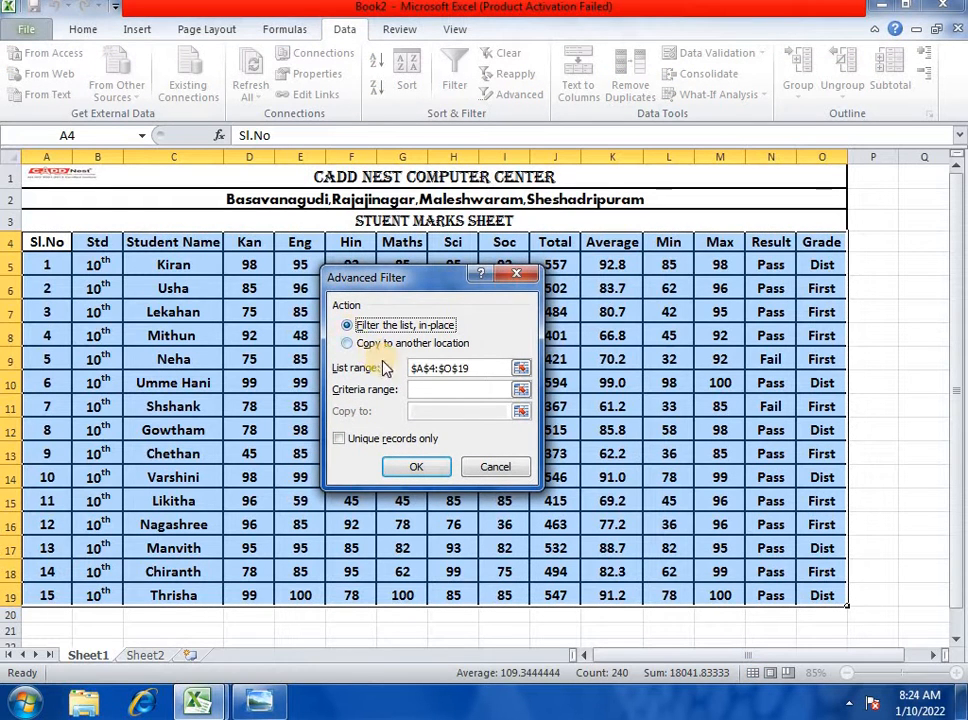
click(348, 344)
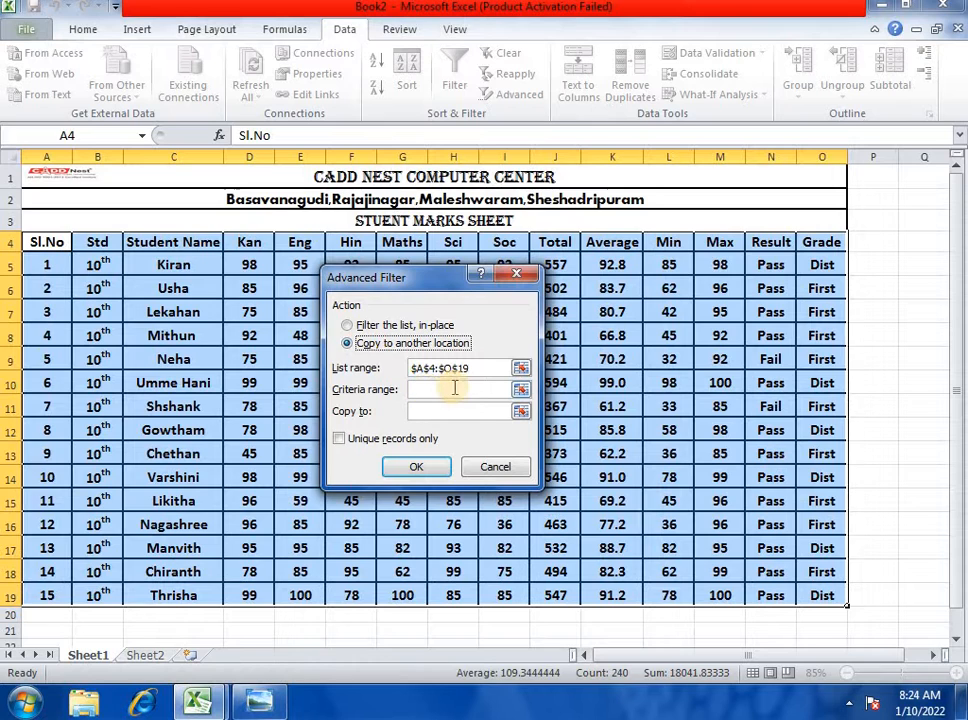
click(424, 391)
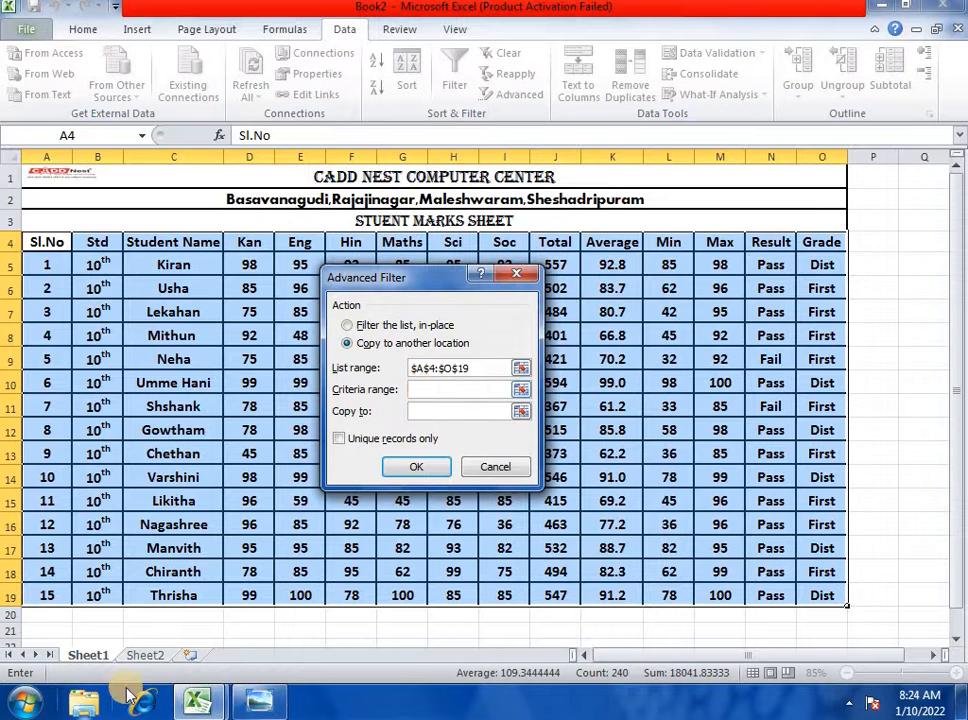
click(145, 655)
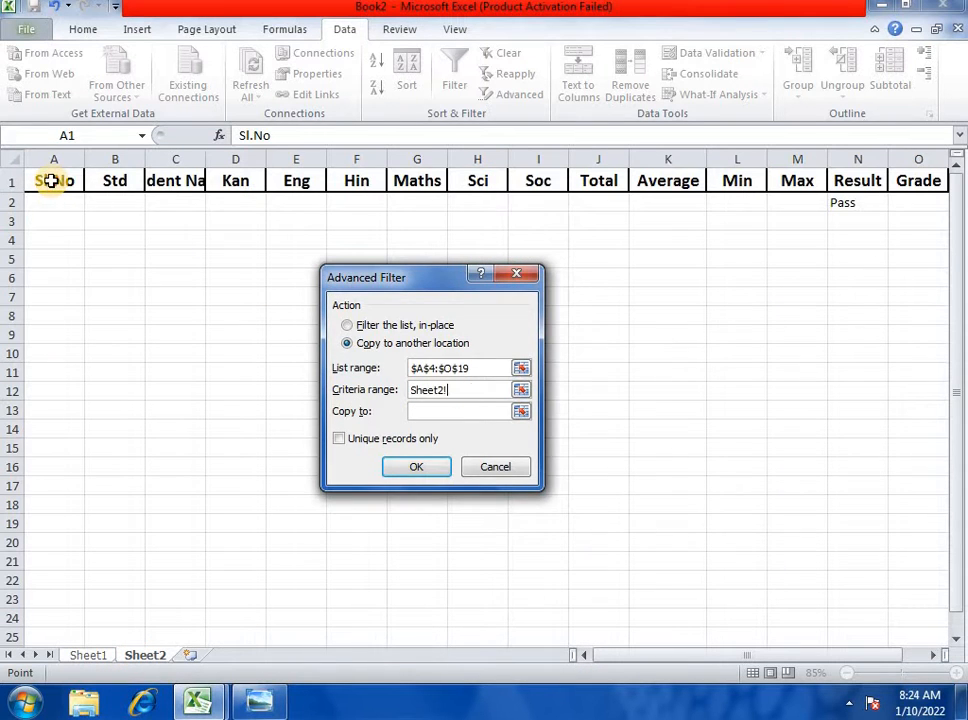
drag(51, 180, 903, 196)
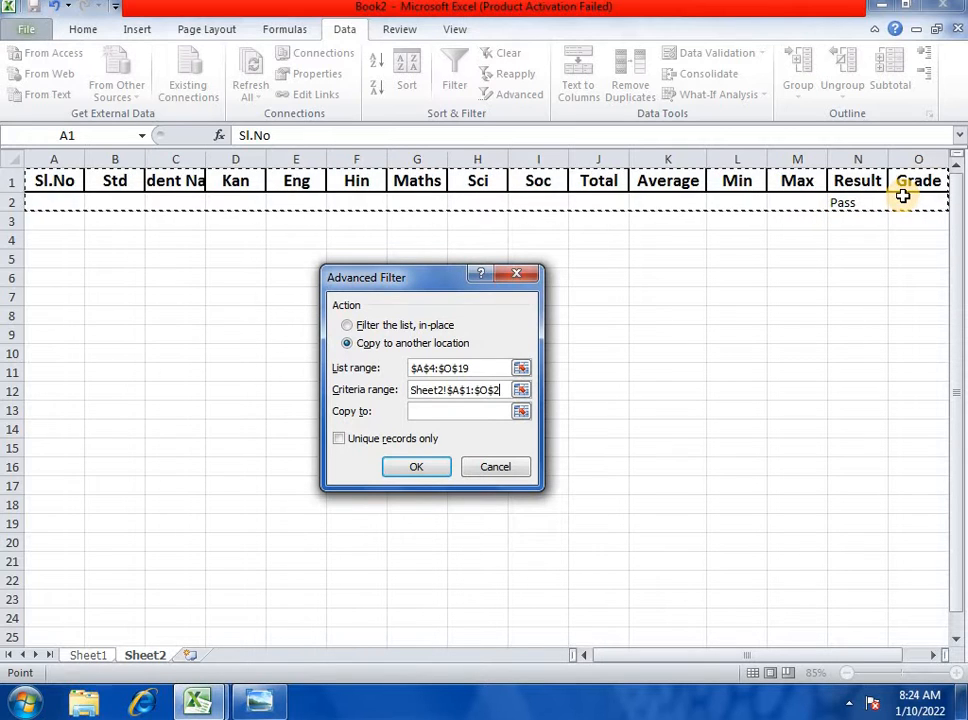
- Set the filter's copy destination to cell A23 on Sheet1 and run it
click(422, 412)
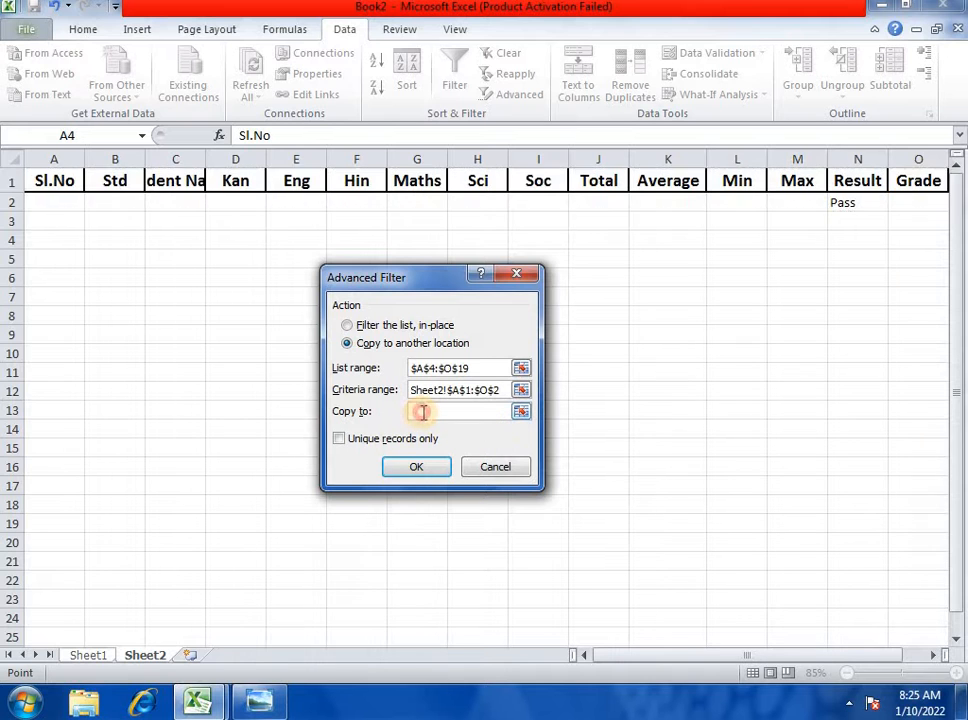
scroll(20, 496, down, 4)
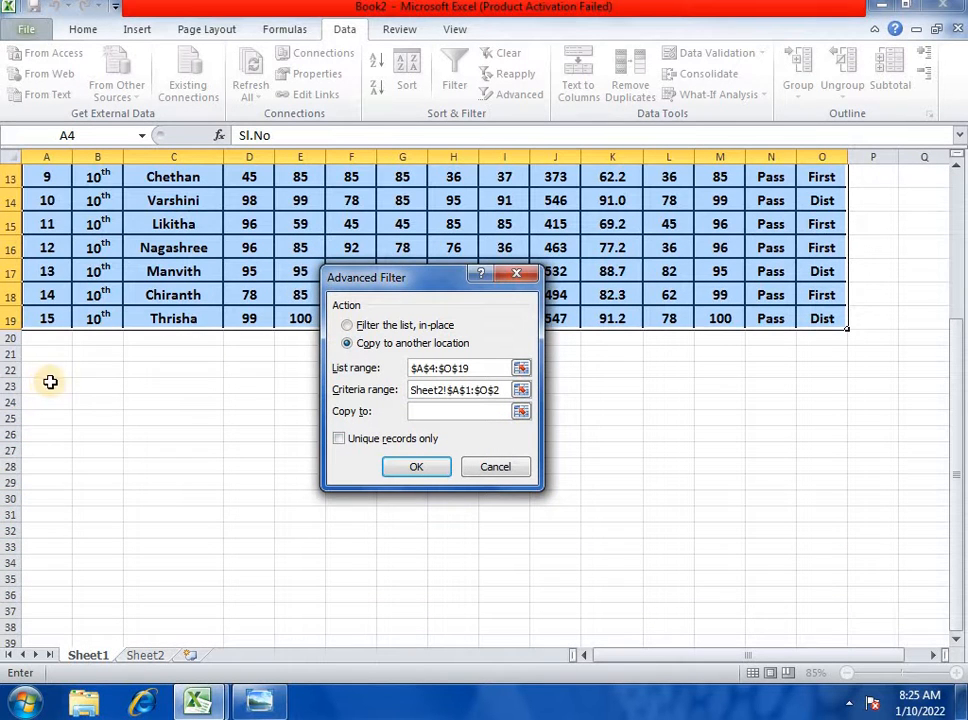
click(47, 383)
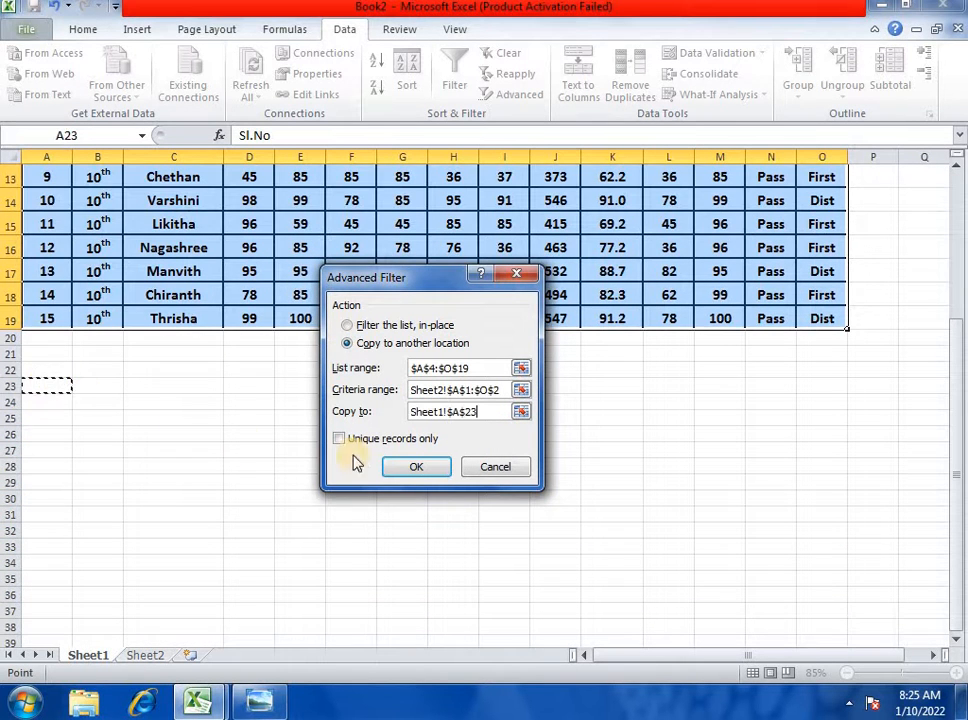
click(416, 468)
- Compare the extracted records below the marks table with the original student rows
scroll(414, 479, down, 5)
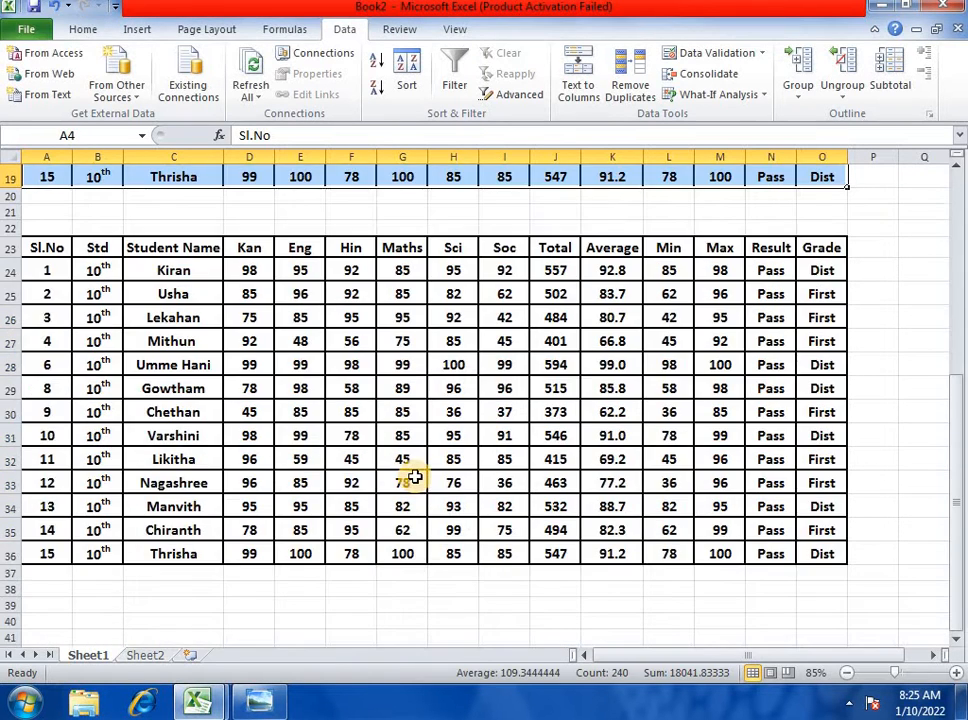
click(730, 613)
scroll(725, 617, up, 2)
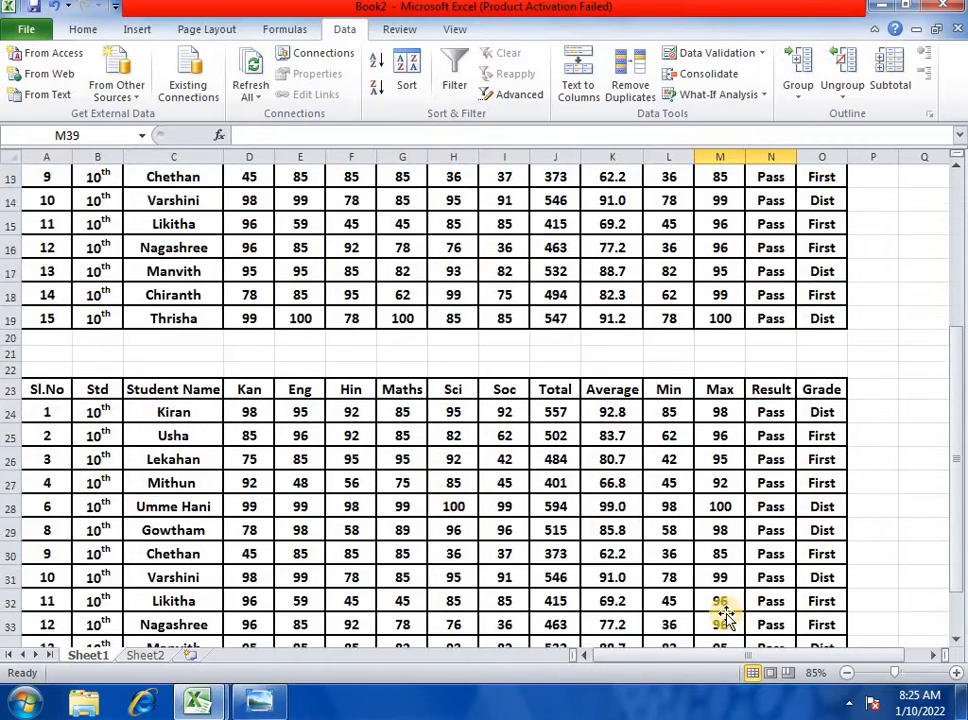
scroll(725, 615, up, 3)
scroll(265, 405, down, 1)
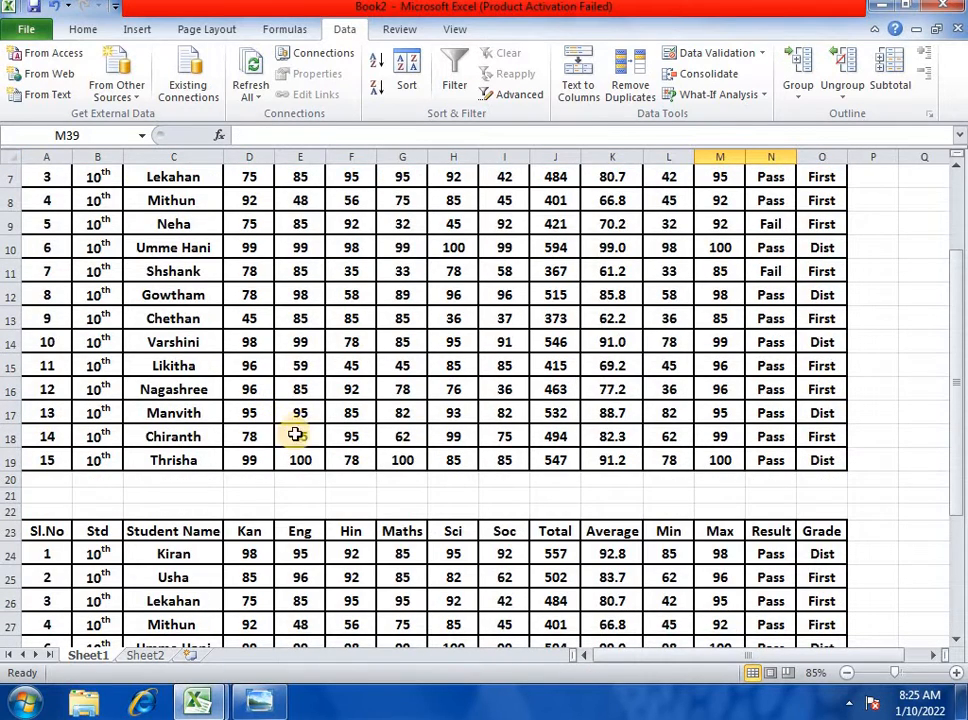
scroll(300, 465, down, 3)
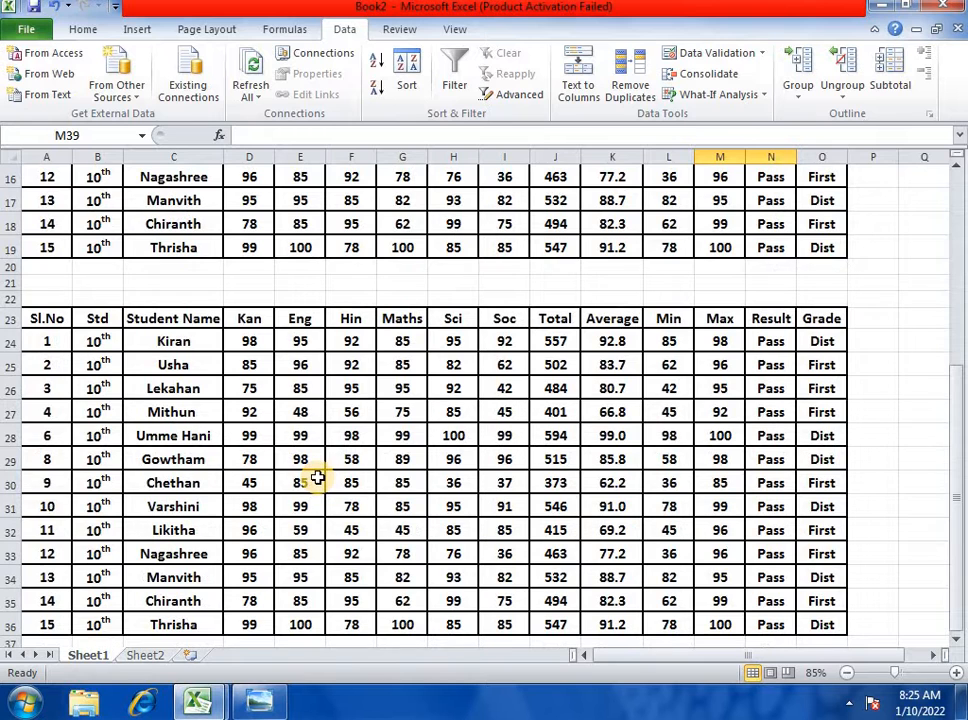
scroll(317, 479, up, 5)
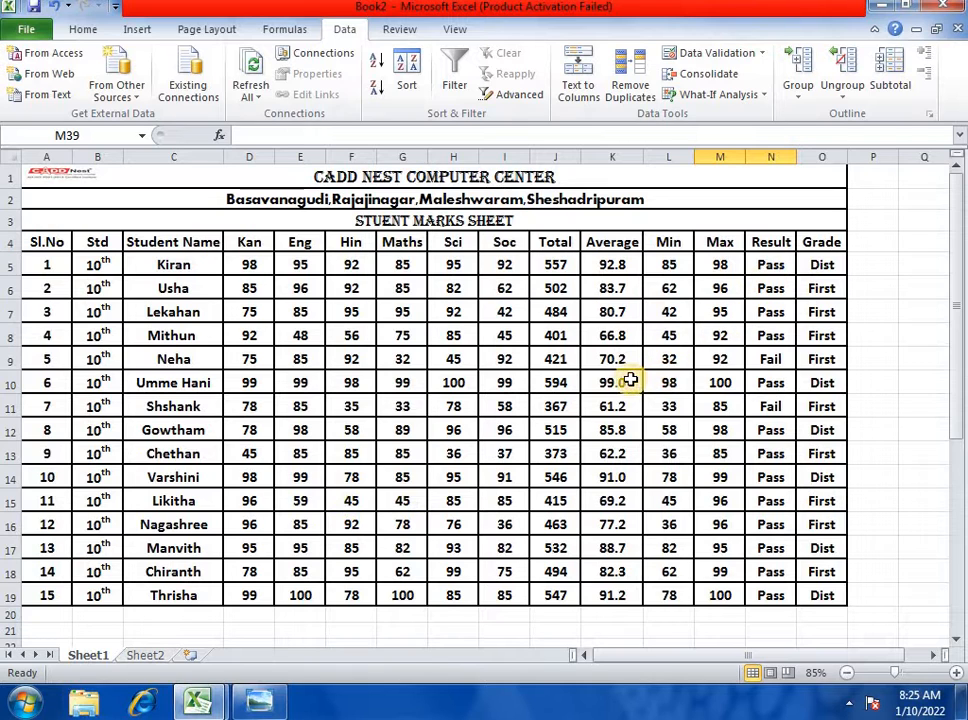
- Change the Result criterion in cell N2 of Sheet2 to Fail
click(143, 656)
click(634, 368)
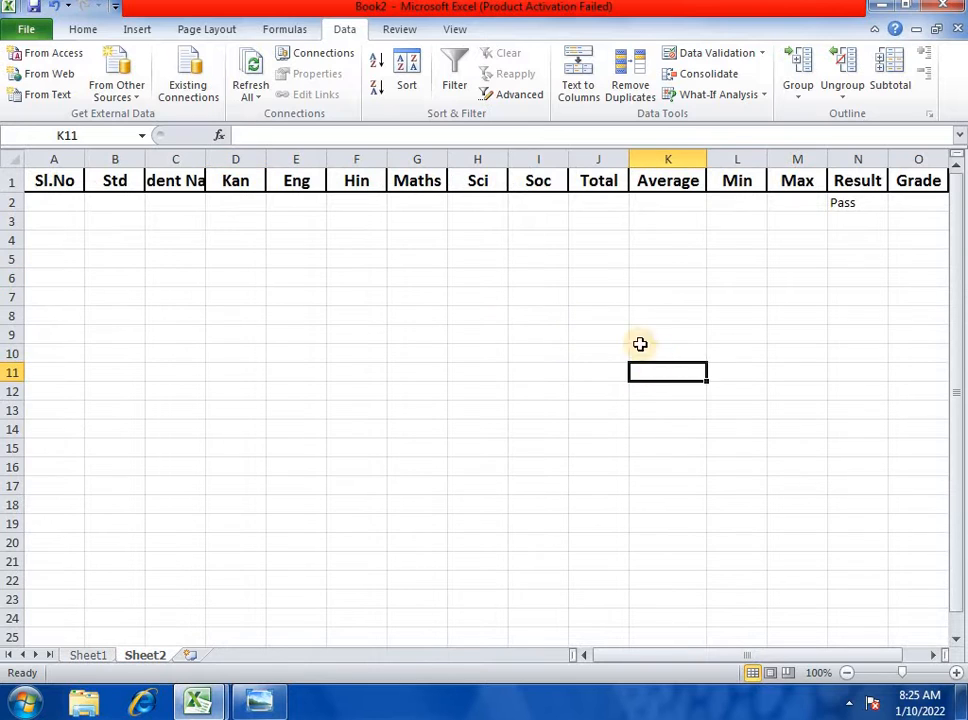
click(859, 187)
click(868, 201)
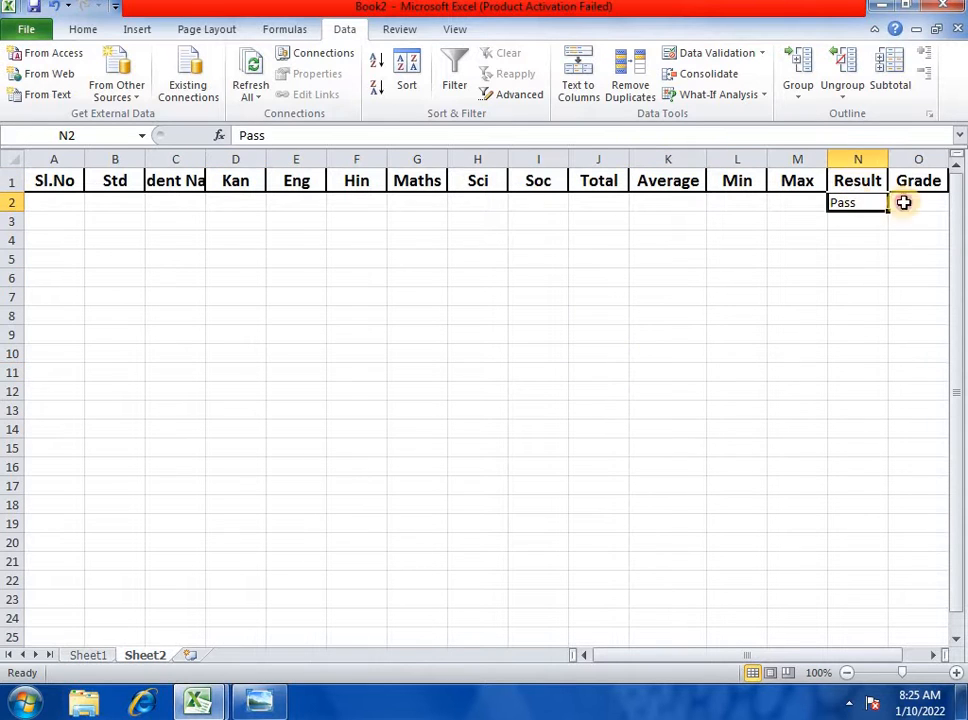
text(Fail)
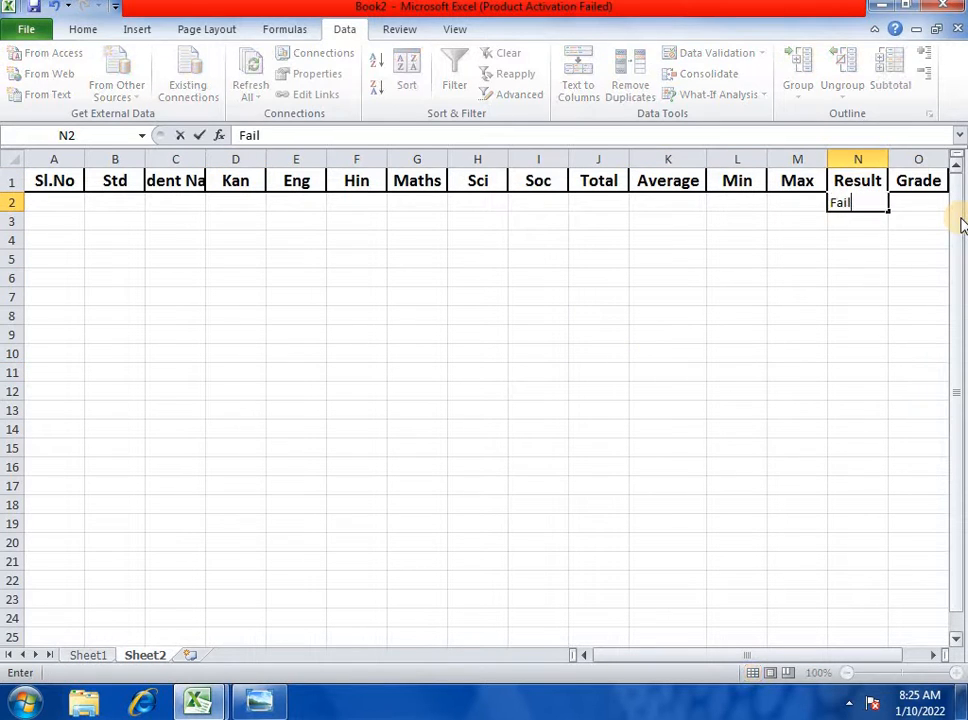
click(775, 300)
click(842, 190)
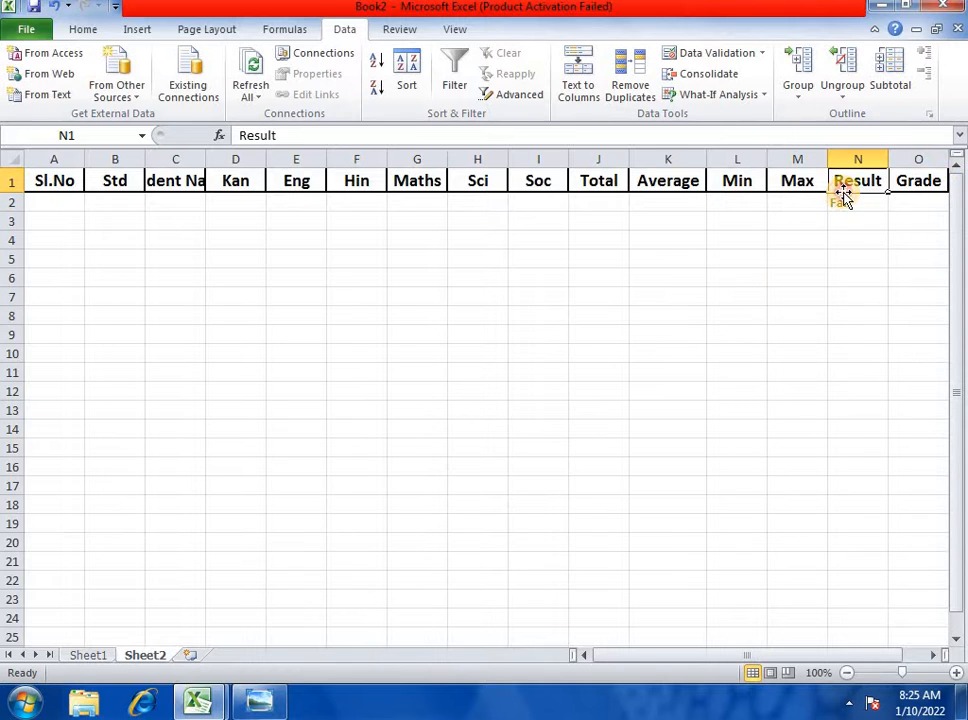
click(850, 205)
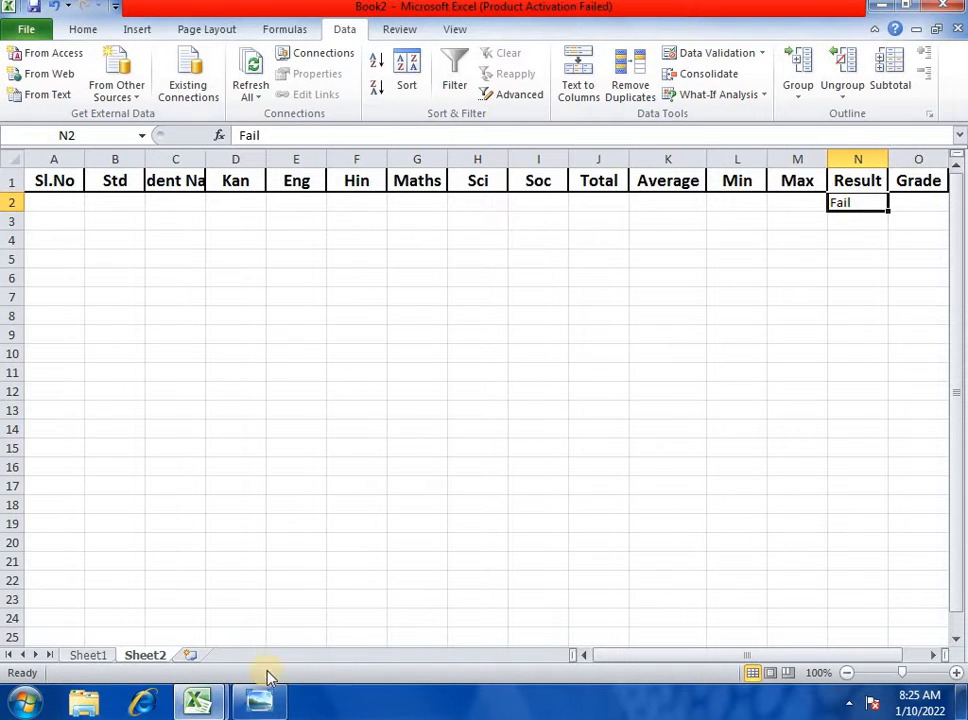
- Set the Sci mark of student number 3 in cell H7 of Sheet1 to 32
click(87, 657)
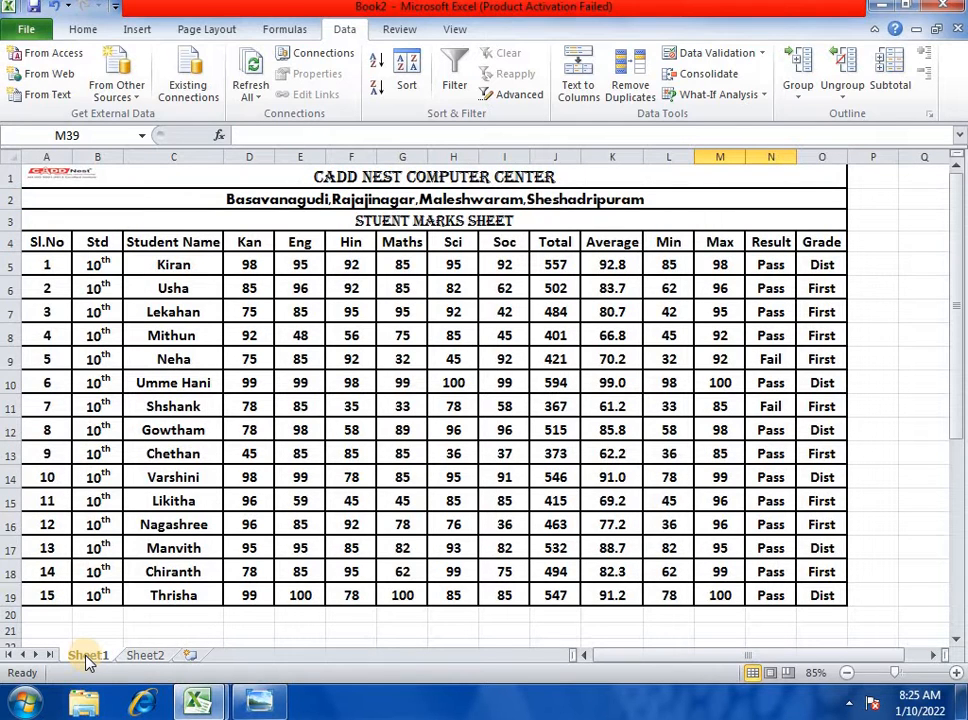
click(458, 430)
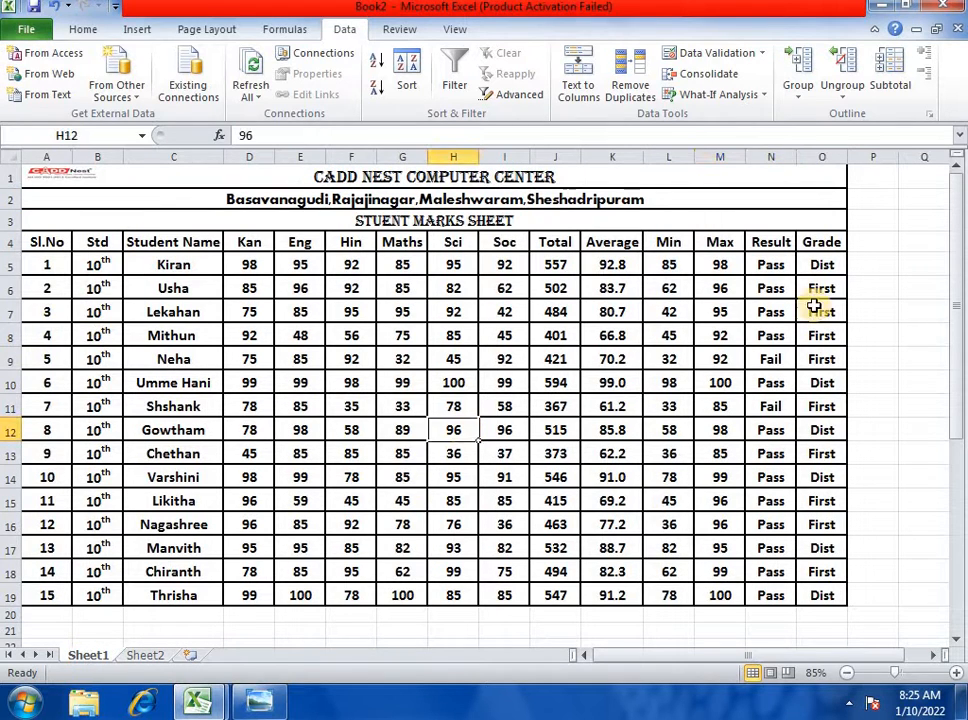
click(451, 454)
click(453, 312)
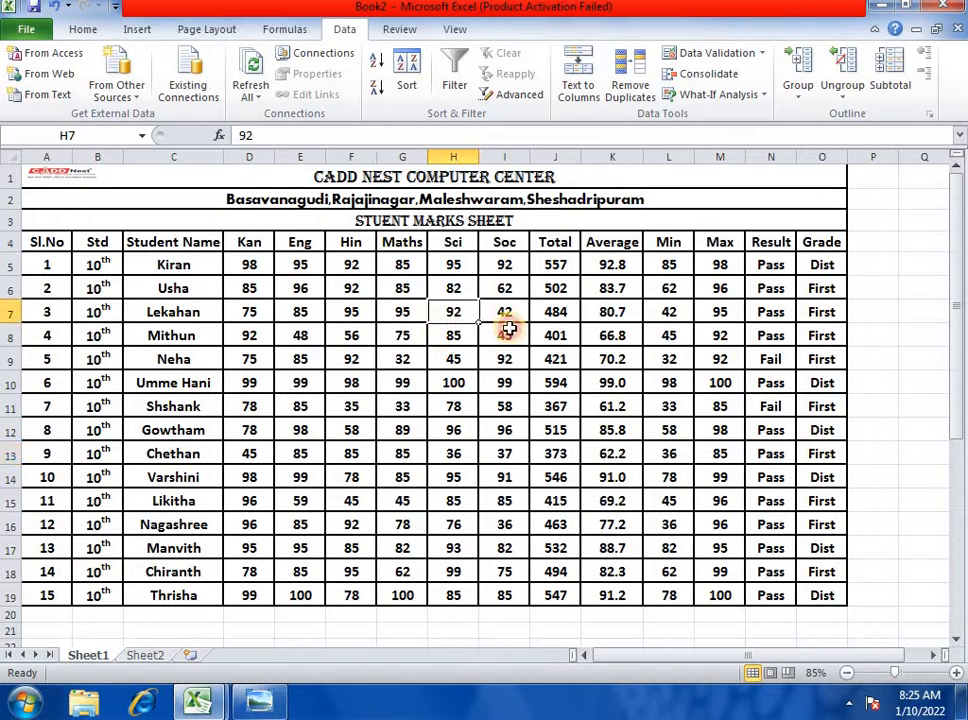
text(32)
click(558, 358)
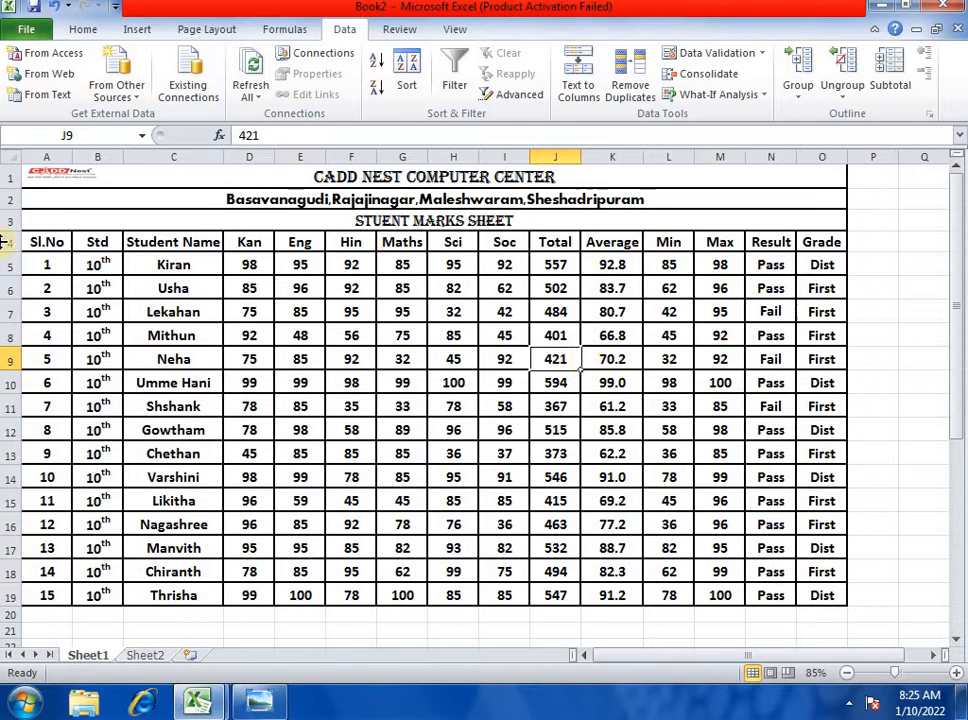
- Set up an Advanced Filter on Sheet1's A4:O19 to copy to another location, using Sheet2!$A$1:$O$2 as criteria range
drag(37, 242, 809, 595)
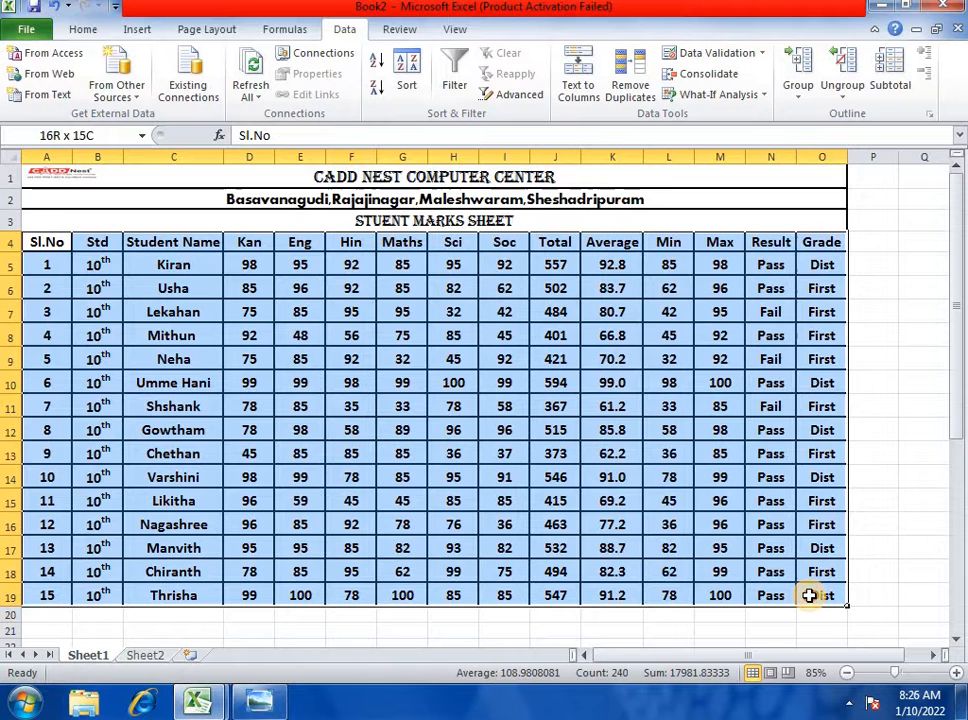
click(514, 95)
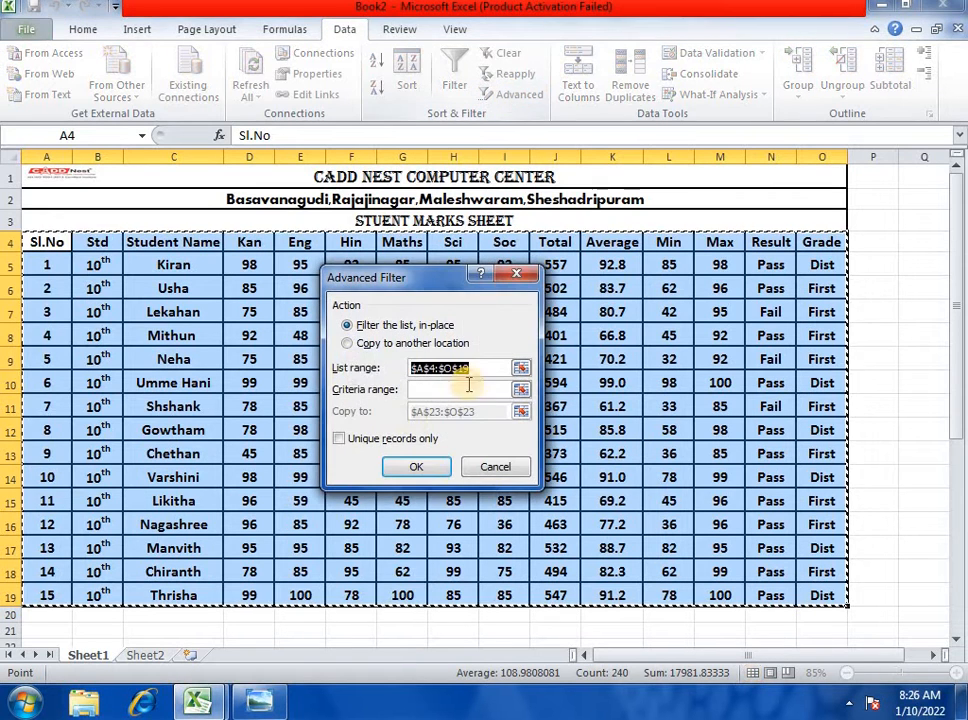
click(350, 344)
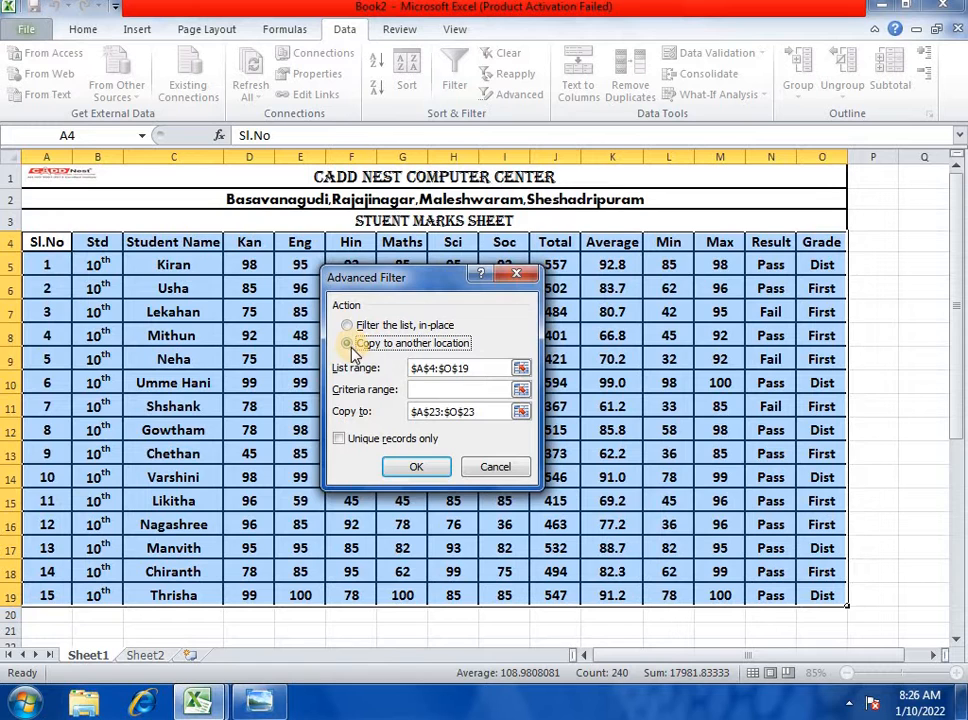
click(414, 389)
click(145, 655)
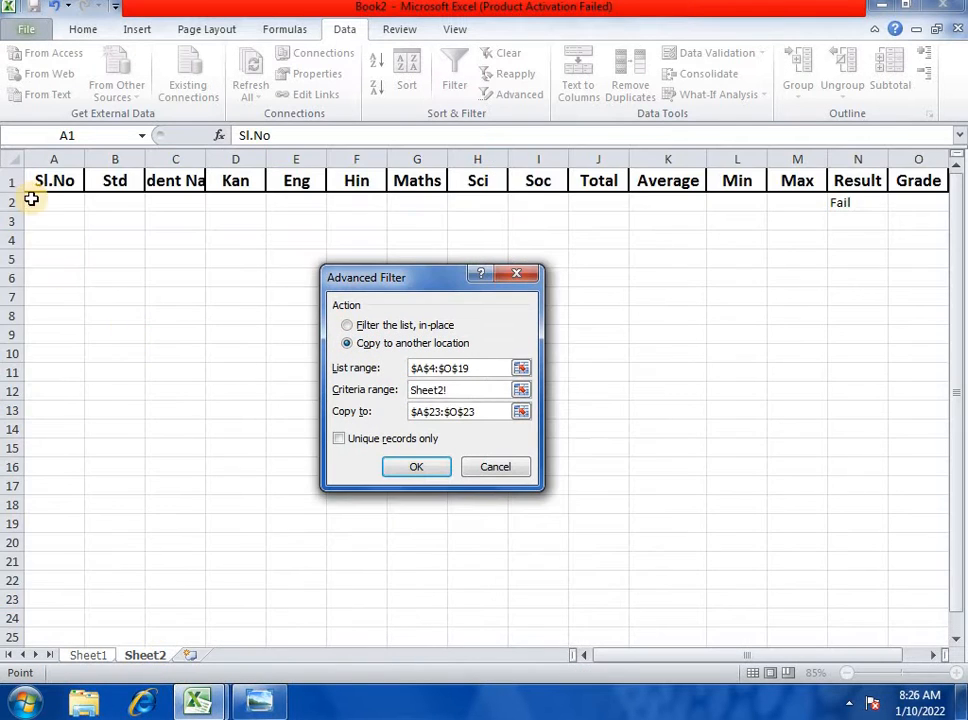
drag(40, 185, 911, 208)
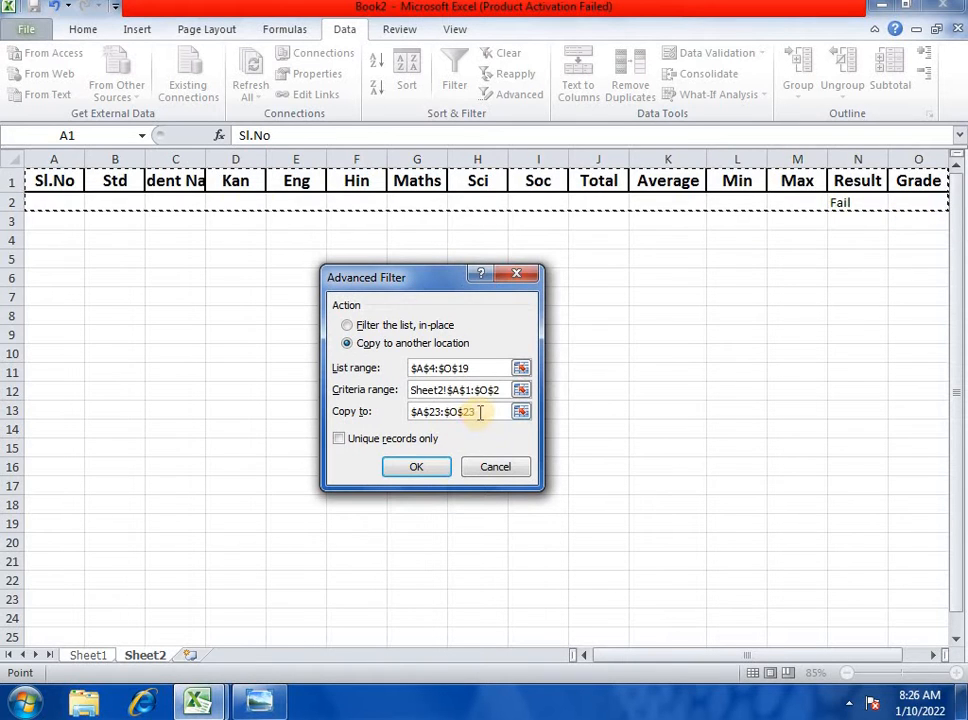
- Replace the filter's copy destination with cell A39 on Sheet1 and run the filter
drag(484, 411, 408, 420)
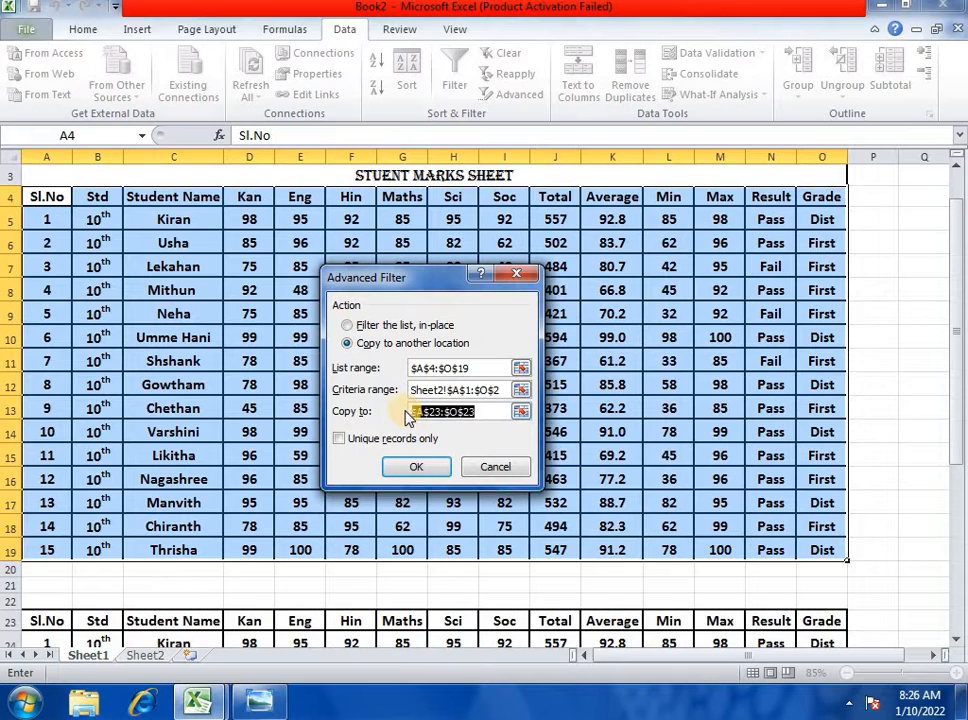
key(BackSpace)
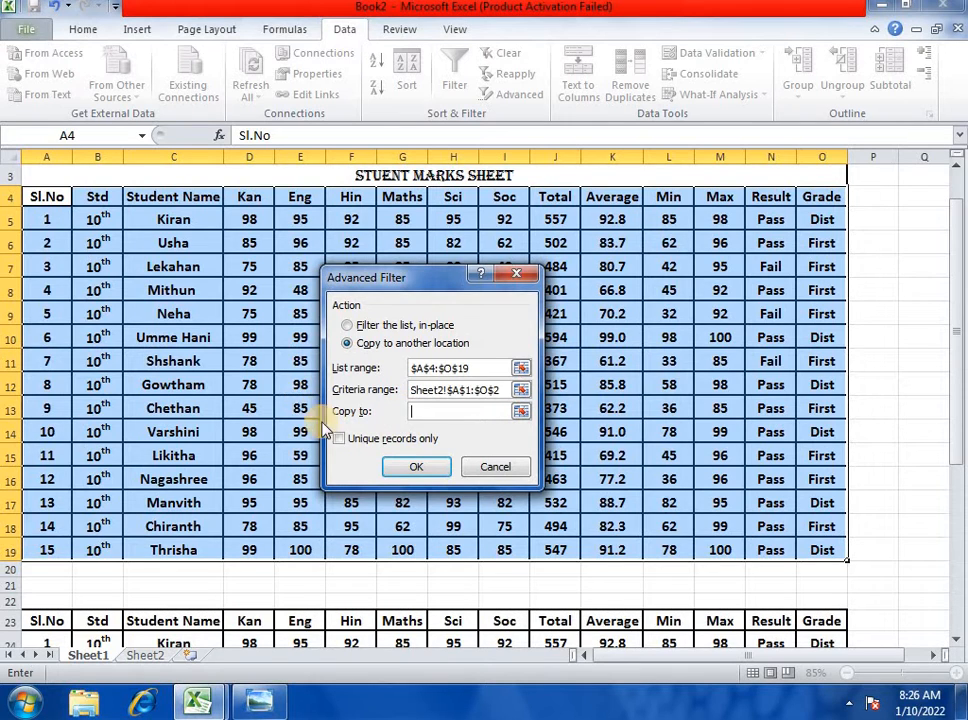
scroll(340, 460, down, 2)
scroll(340, 430, down, 6)
click(46, 440)
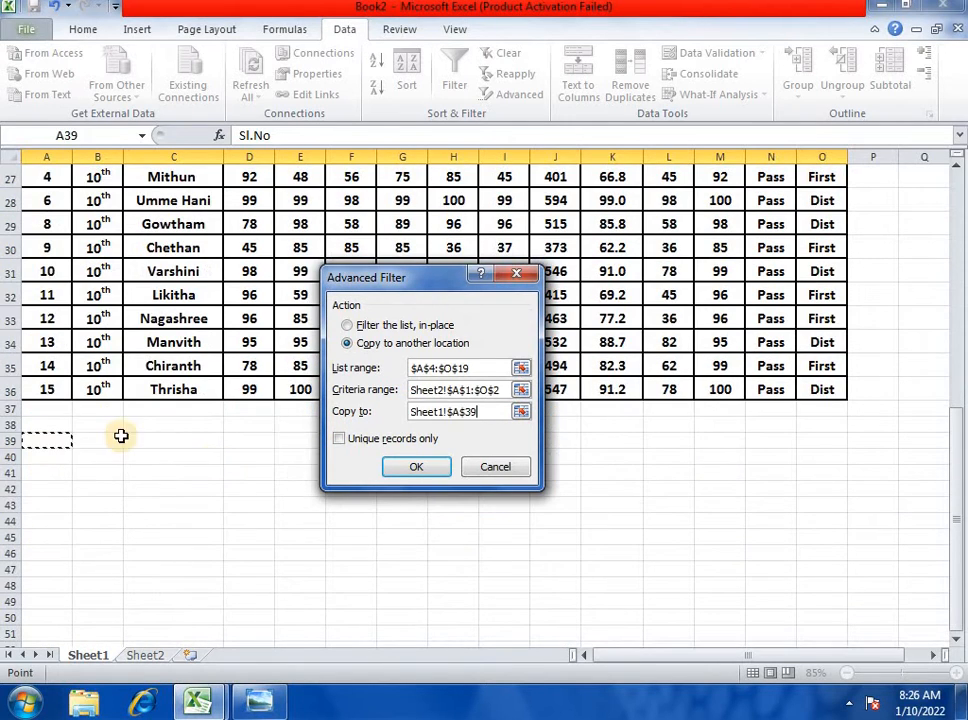
click(414, 470)
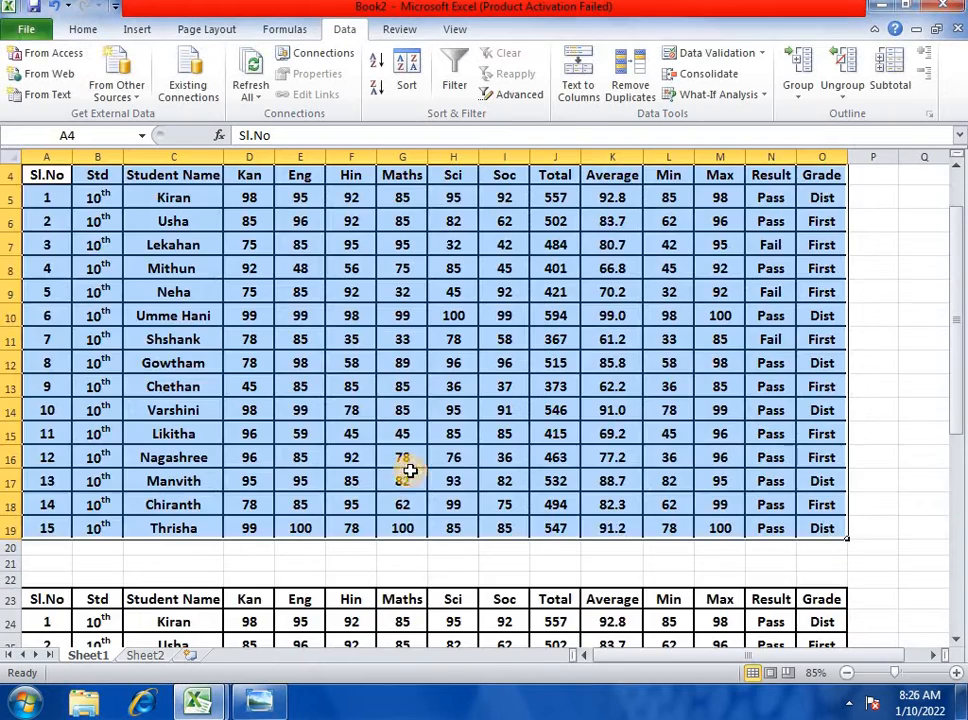
- Examine the newly extracted records at row 39 and compare them with the earlier extract and the original marks table
scroll(421, 500, down, 9)
click(449, 526)
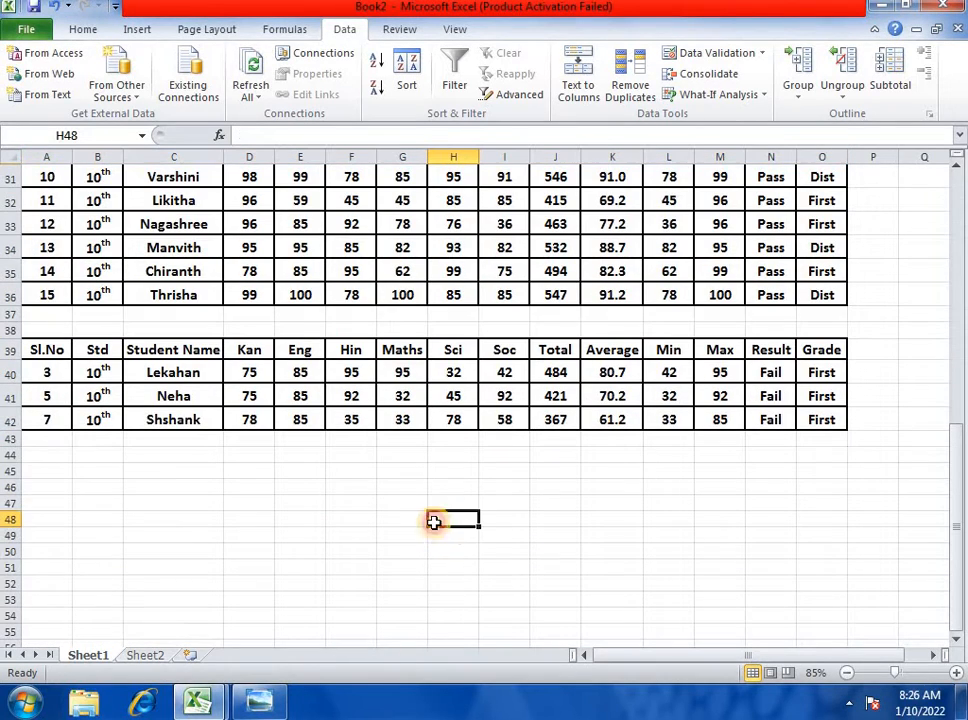
scroll(40, 523, up, 1)
scroll(40, 523, up, 9)
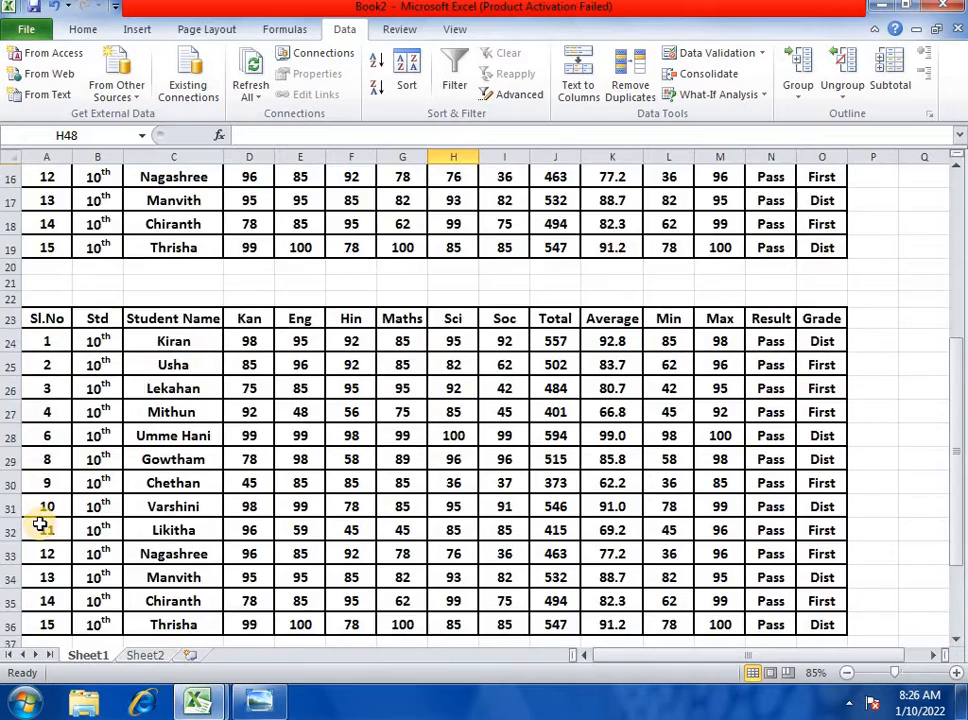
scroll(391, 471, down, 8)
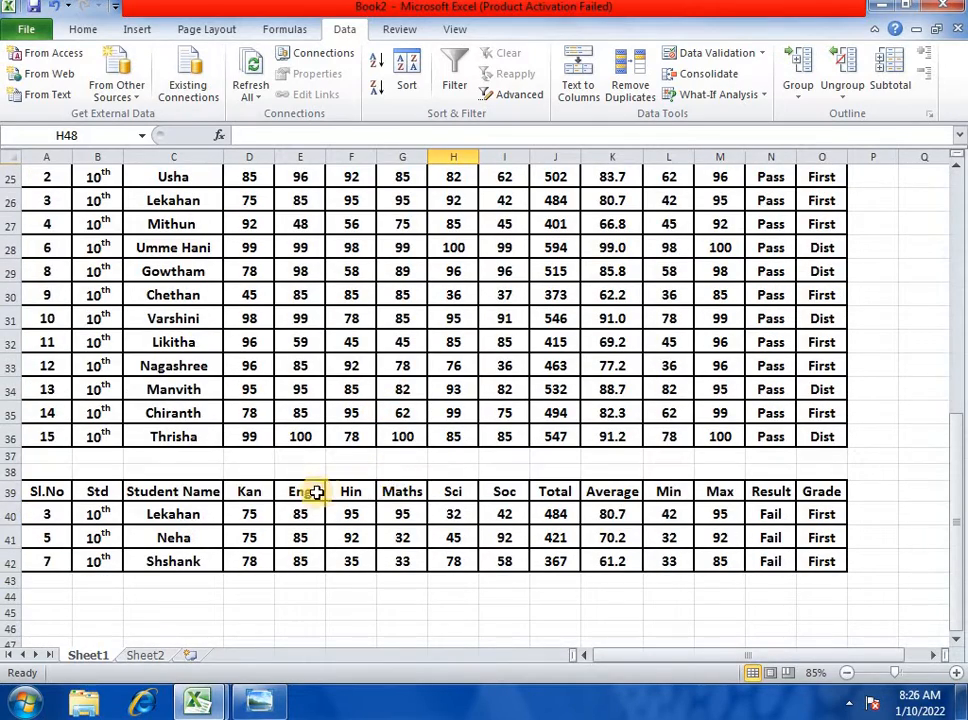
scroll(524, 450, up, 8)
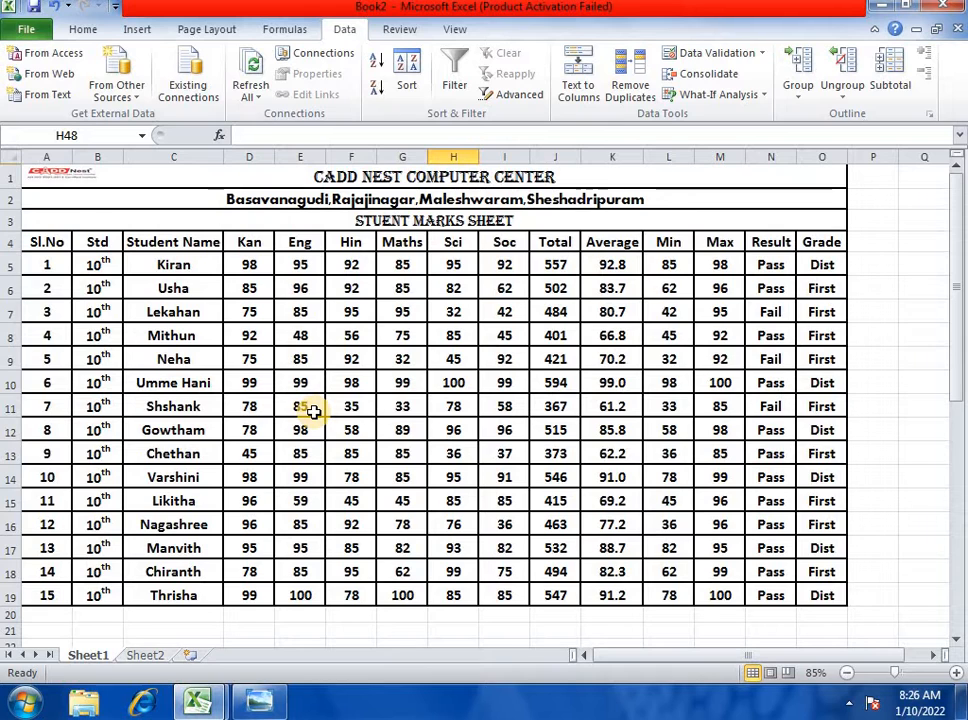
click(126, 271)
click(245, 365)
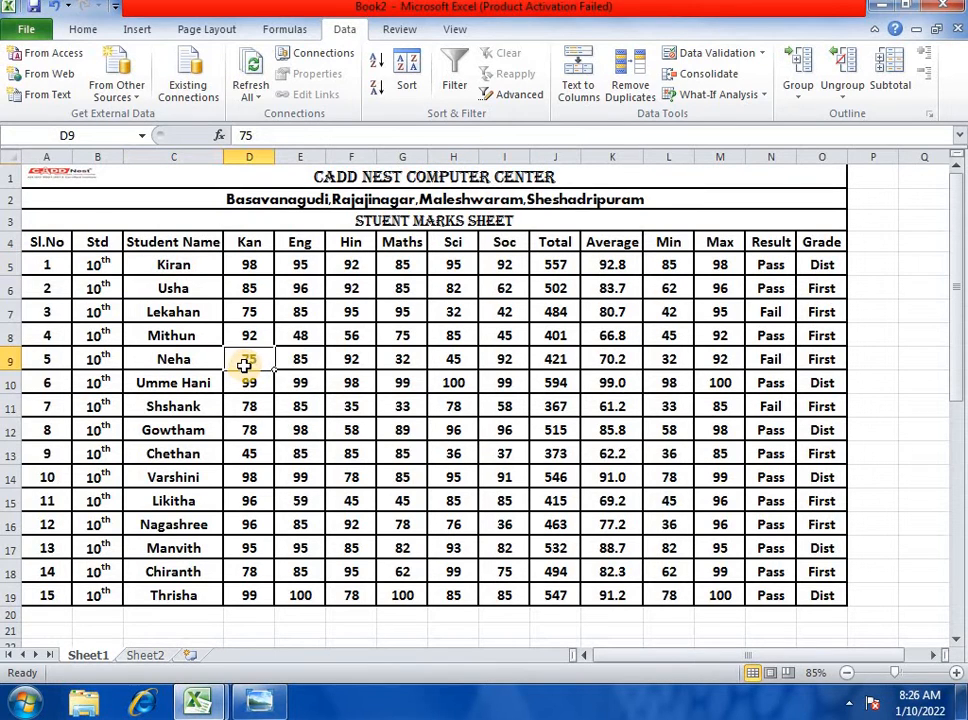